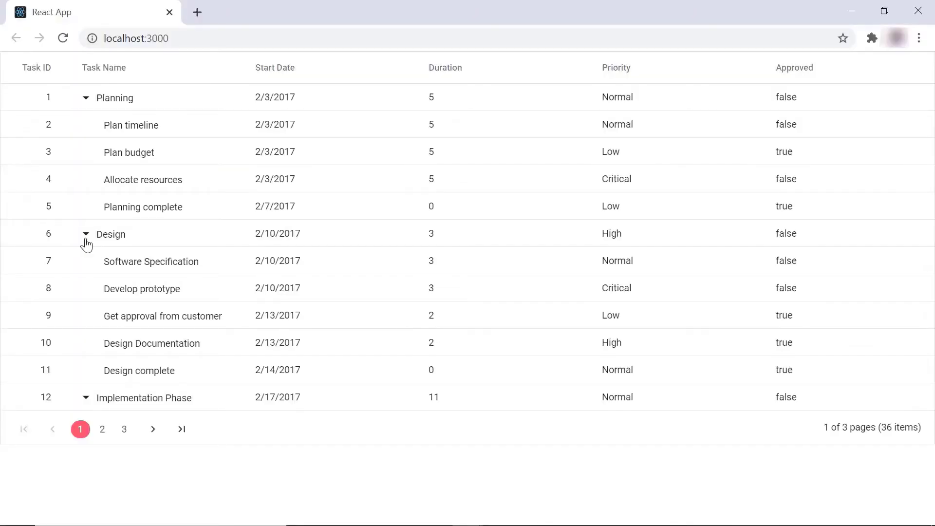
pyautogui.click(86, 235)
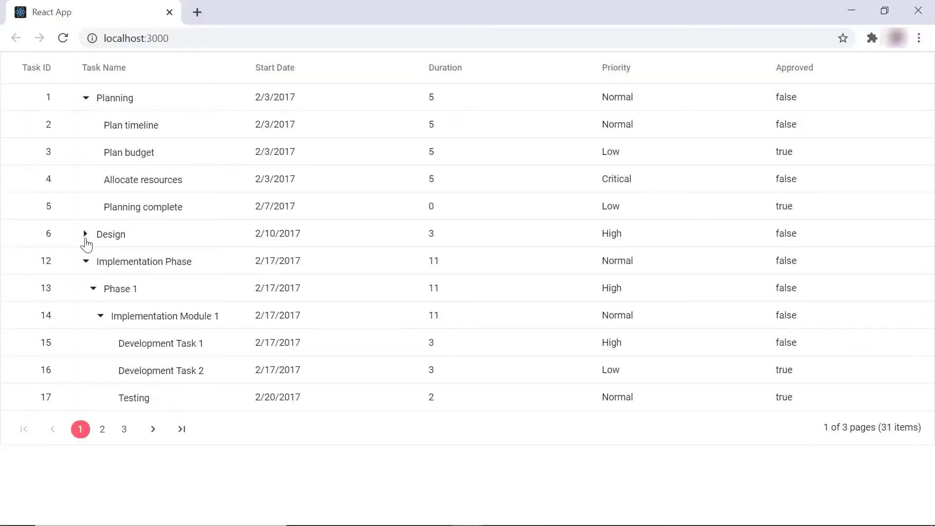
pyautogui.click(330, 127)
pyautogui.press('Down')
pyautogui.press('Down')
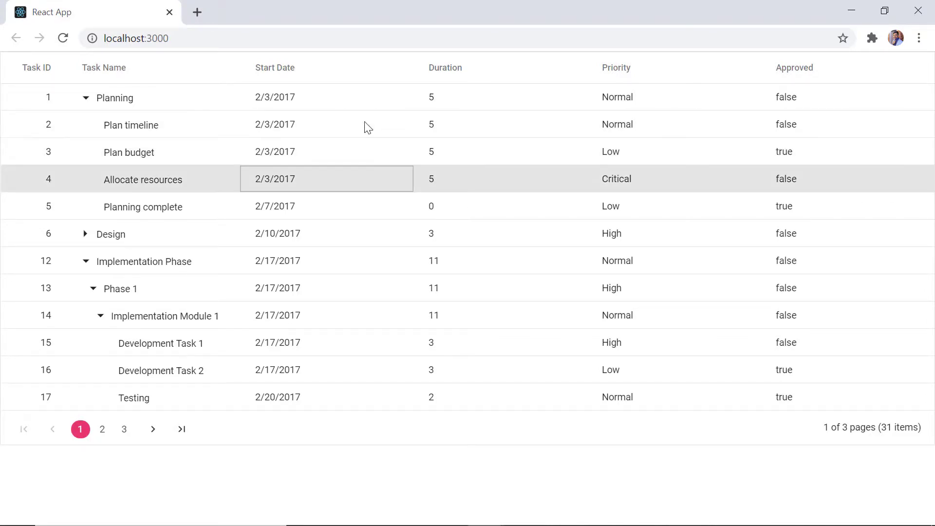
pyautogui.press('Down')
pyautogui.press('Up')
pyautogui.click(327, 234)
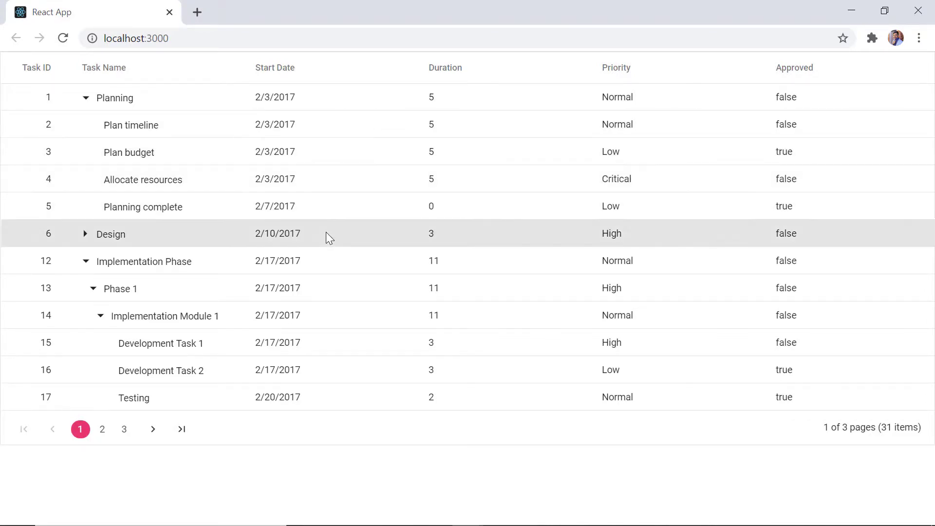
pyautogui.click(86, 235)
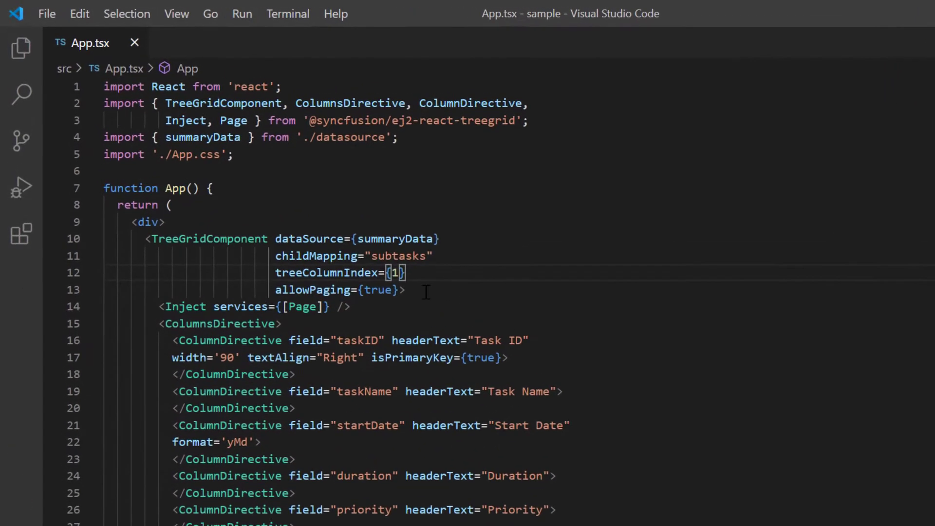
# Add selectionSettings with type 'Multiple' to the TreeGridComponent
pyautogui.press('Left')
pyautogui.press('Return')
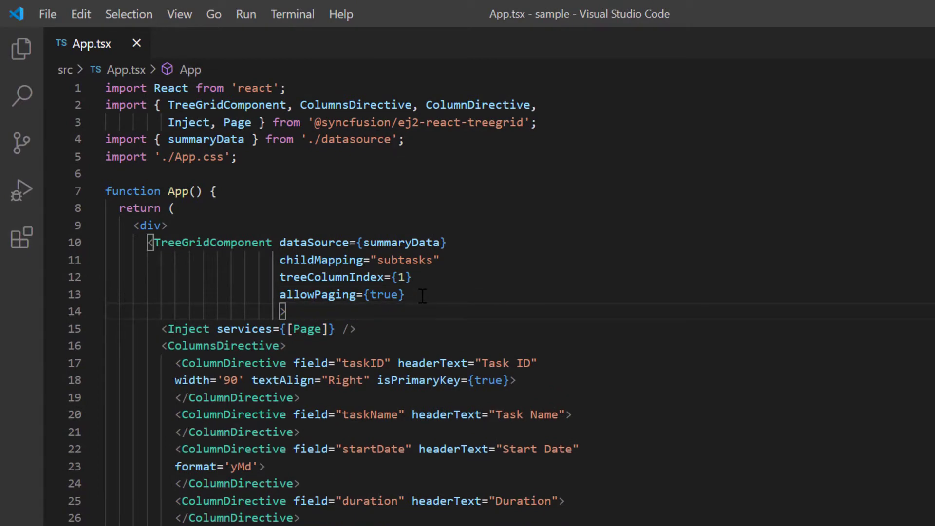
pyautogui.write('se')
pyautogui.press('Down')
pyautogui.press('Return')
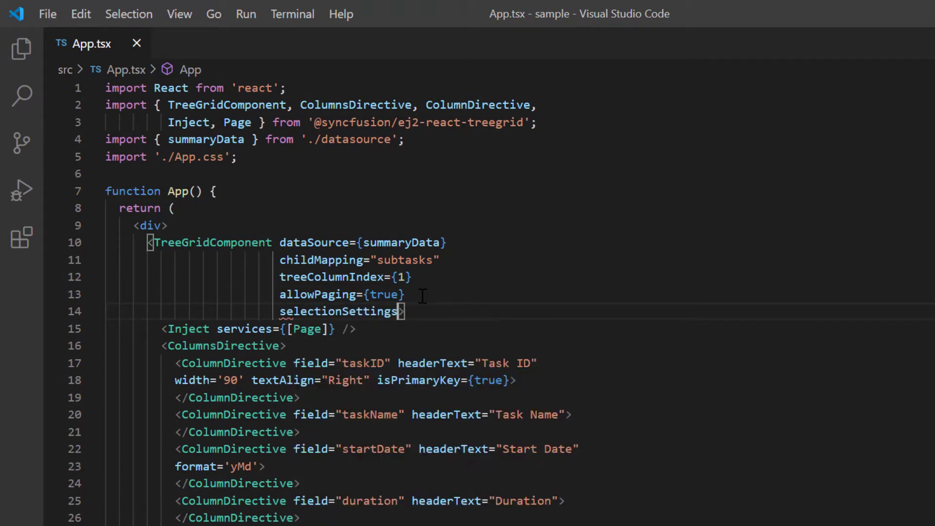
pyautogui.write('={{ty')
pyautogui.press('Return')
pyautogui.write(':"')
pyautogui.press('Return')
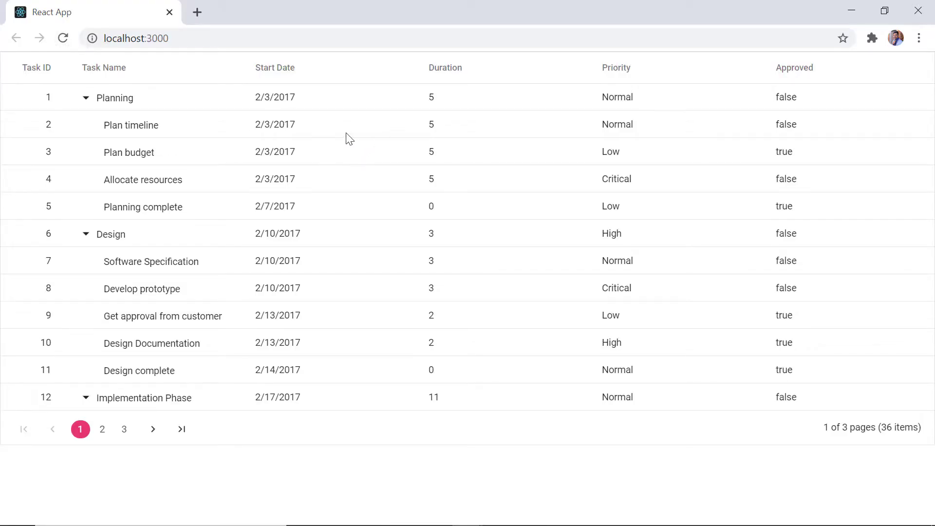
# Select the Plan timeline, Plan budget and Allocate resources rows together in the app
pyautogui.click(344, 125)
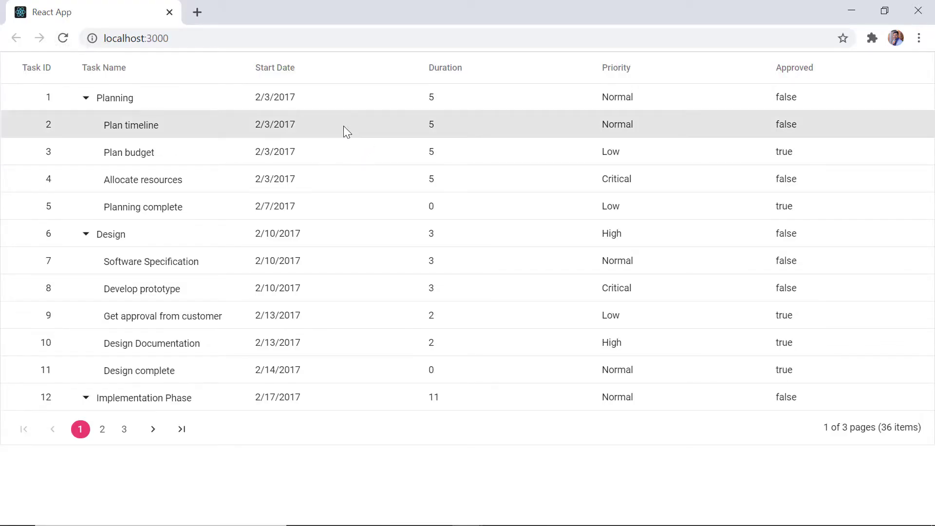
pyautogui.keyDown('ctrl'); pyautogui.click(338, 152); pyautogui.keyUp('ctrl')
pyautogui.keyDown('ctrl'); pyautogui.click(330, 183); pyautogui.keyUp('ctrl')
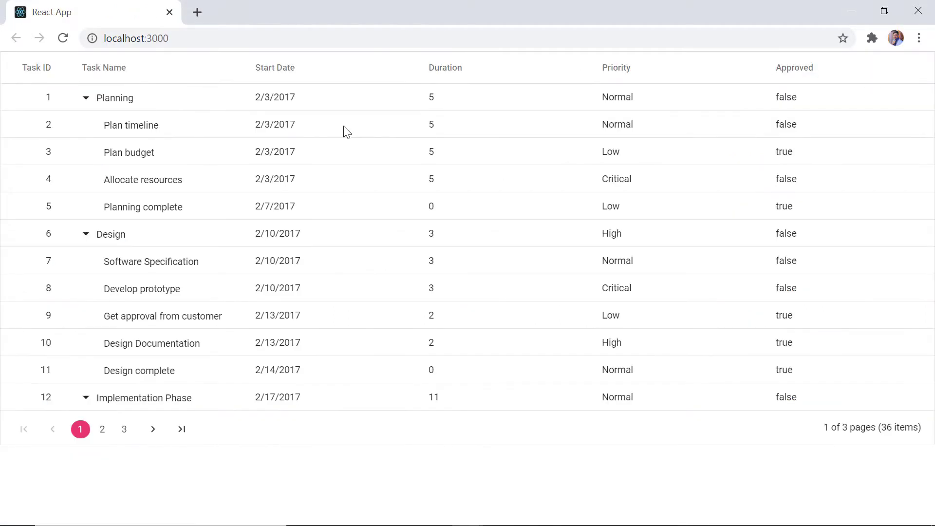
# Add mode 'Cell' as a new line inside selectionSettings and save
pyautogui.click(347, 132)
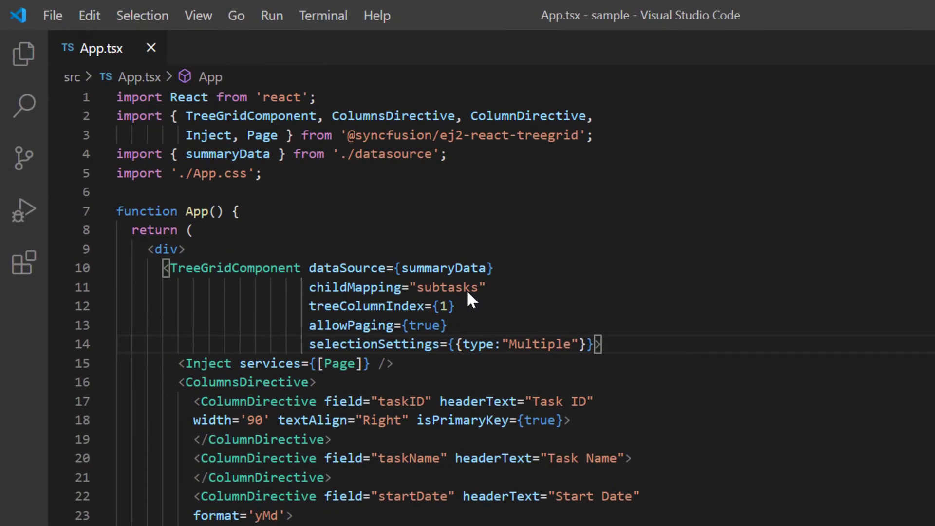
pyautogui.write(',')
pyautogui.press('Return')
pyautogui.write('m}}>')
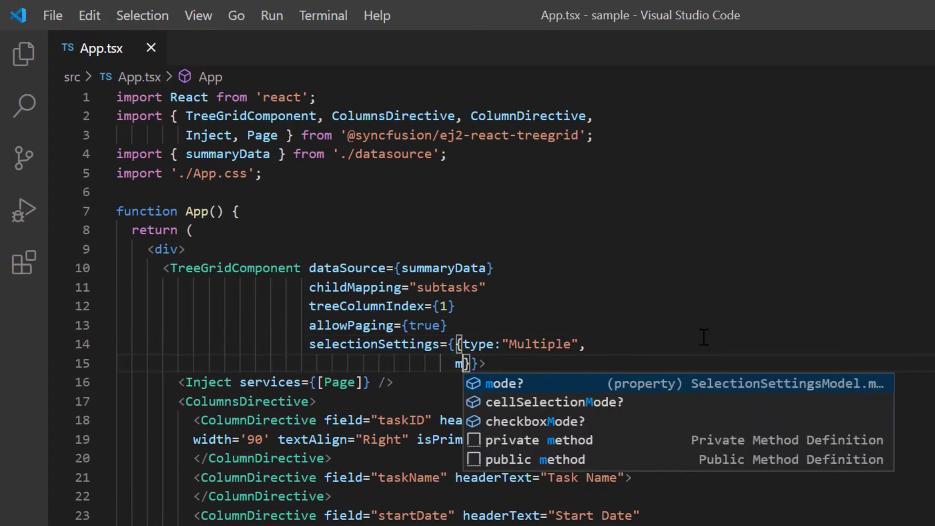
pyautogui.write('ode')
pyautogui.press('Escape')
pyautogui.write(':"')
pyautogui.press('Down')
pyautogui.press('Return')
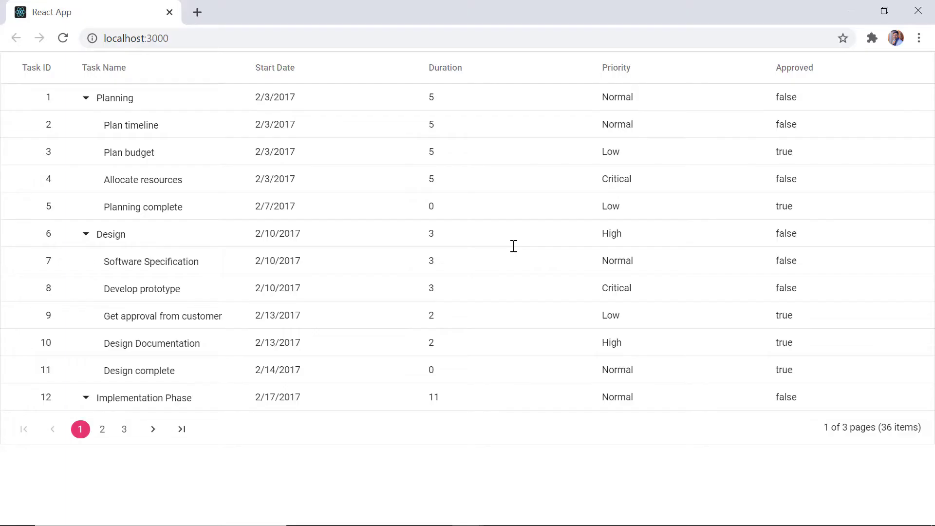
# Click row 3's Start Date cell, then Shift-click row 5's Priority cell
pyautogui.click(299, 151)
pyautogui.click(307, 158)
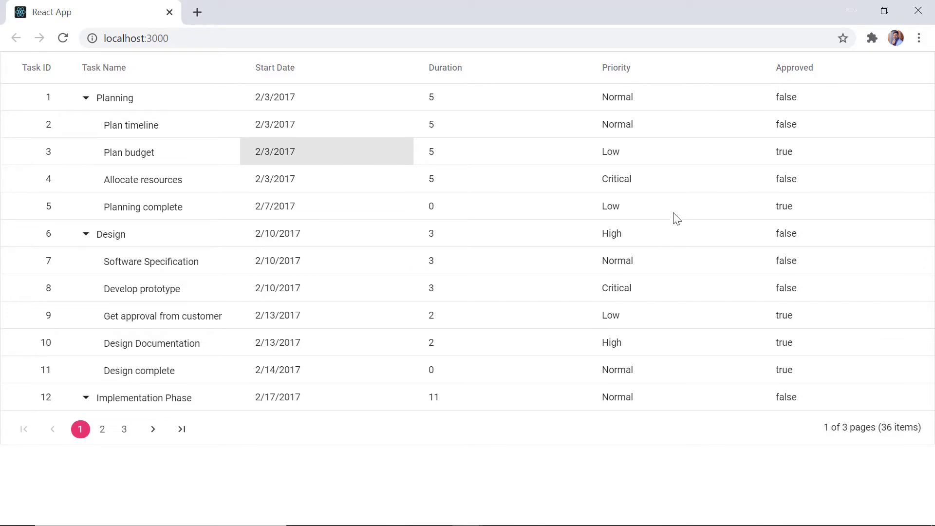
pyautogui.keyDown('shift'); pyautogui.click(651, 212); pyautogui.keyUp('shift')
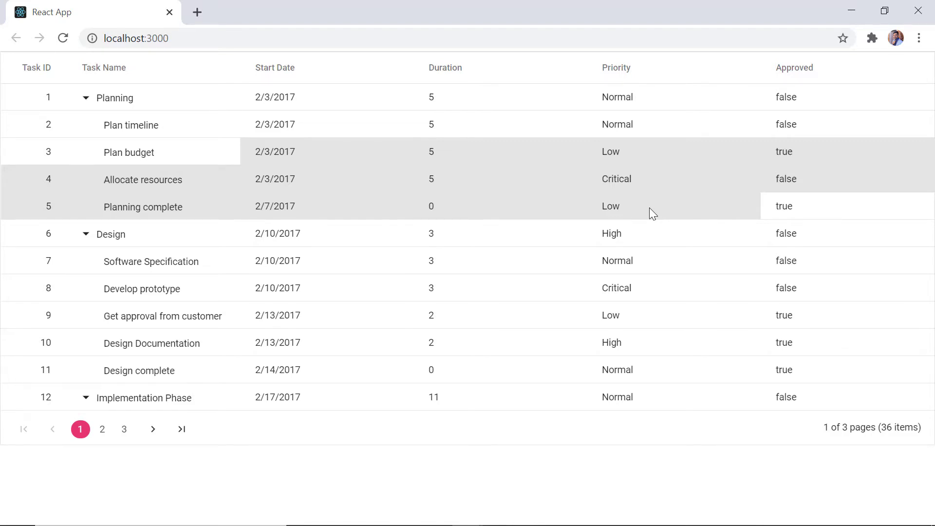
# Add cellSelectionMode 'Box' to selectionSettings
pyautogui.hotkey('alt', 'Tab')
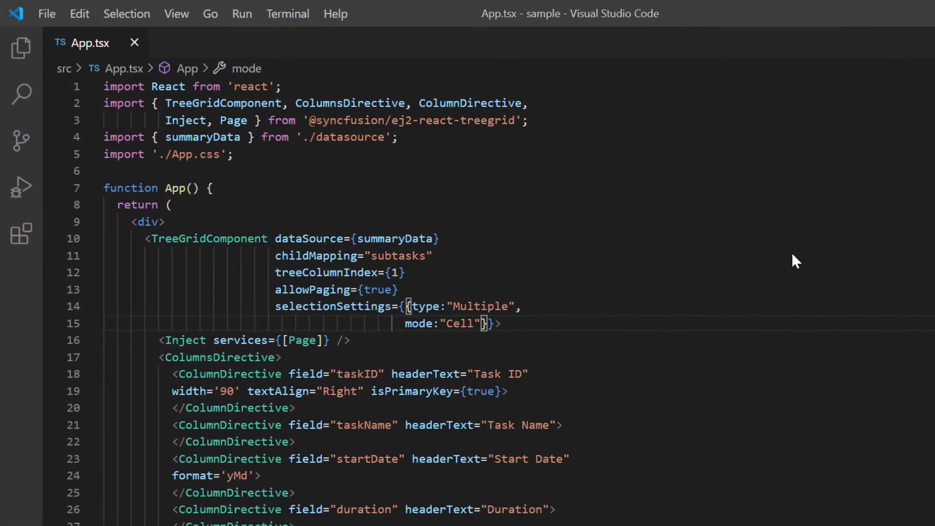
pyautogui.write(',')
pyautogui.press('Return')
pyautogui.write('c')
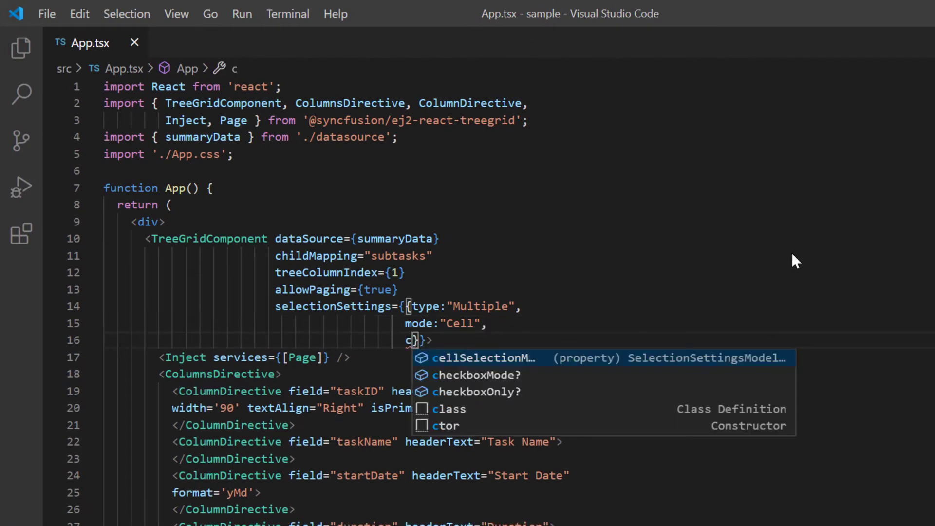
pyautogui.write('el')
pyautogui.press('Tab')
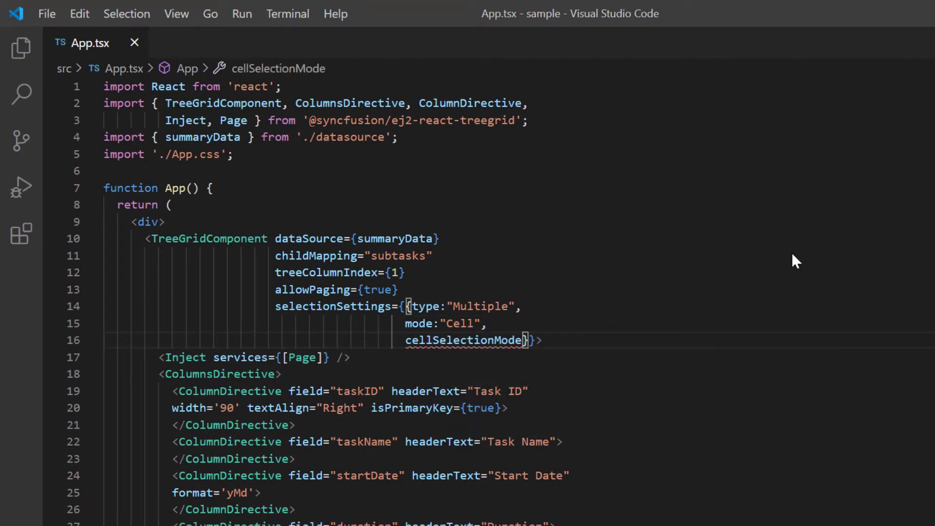
pyautogui.write(':"')
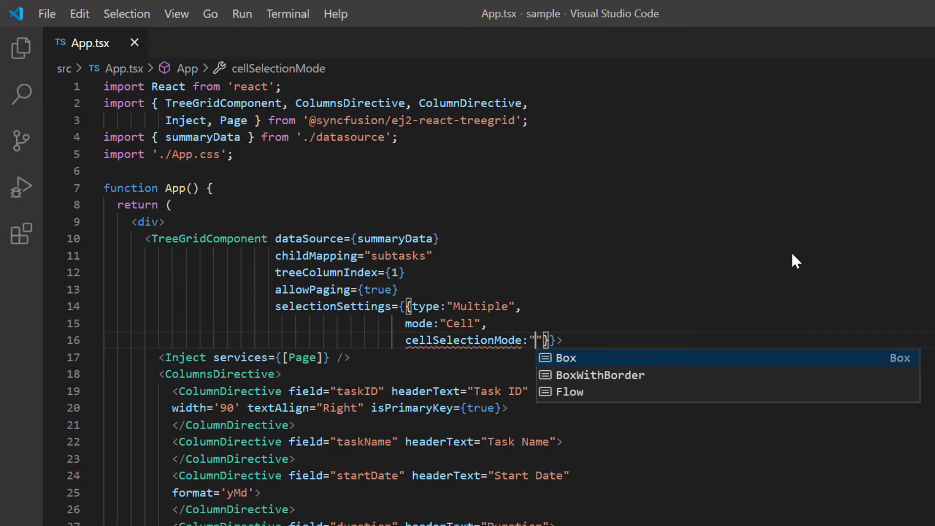
pyautogui.press('Tab')
# Box-select cells from row 2's Start Date to row 4's Priority in the app
pyautogui.hotkey('alt', 'Tab')
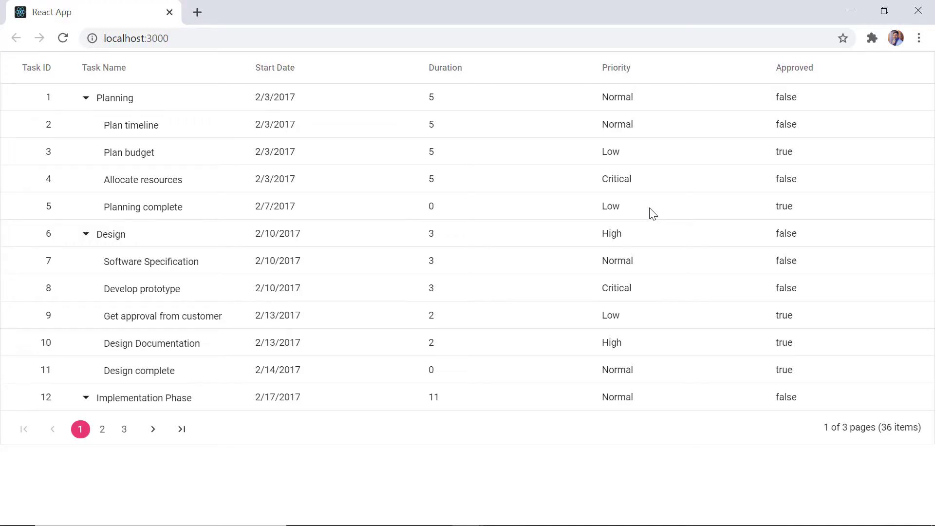
pyautogui.click(278, 121)
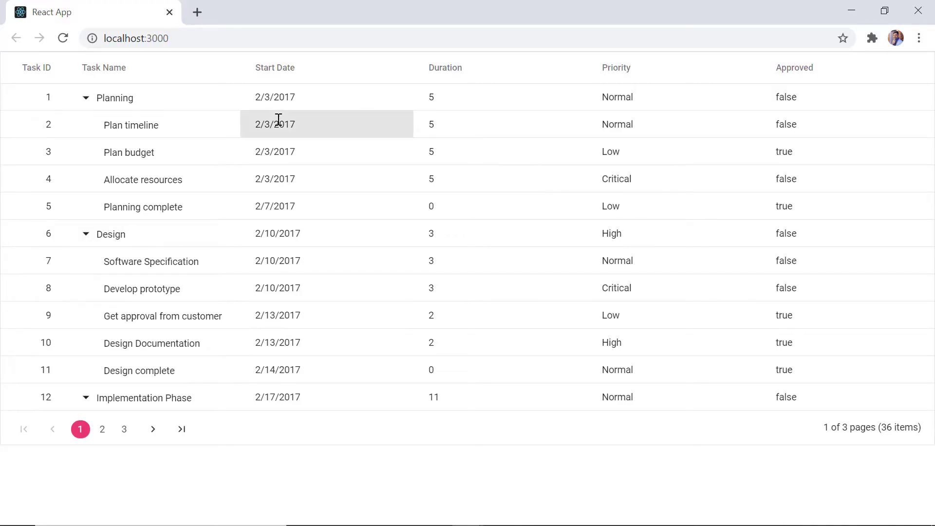
pyautogui.keyDown('shift'); pyautogui.click(626, 181); pyautogui.keyUp('shift')
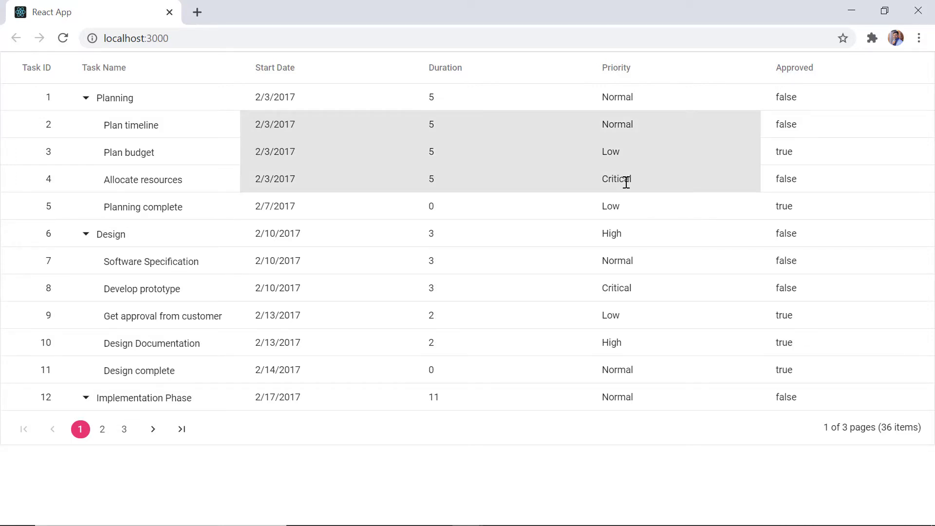
# Change cellSelectionMode from 'Box' to 'BoxWithBorder' and save
pyautogui.hotkey('alt', 'Tab')
pyautogui.hotkey('shift', 'Left')
pyautogui.hotkey('shift', 'Left')
pyautogui.hotkey('shift', 'Left')
pyautogui.press('BackSpace')
pyautogui.write('"')
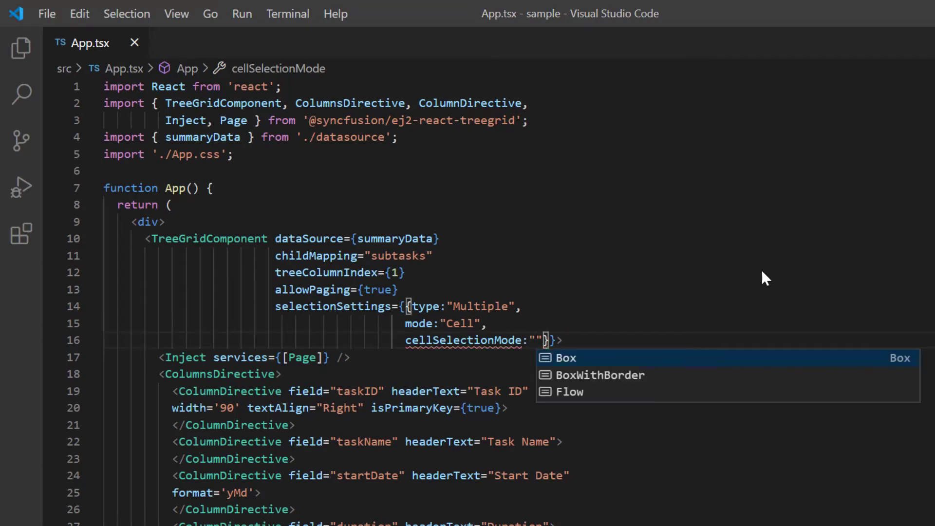
pyautogui.press('Down')
pyautogui.press('Return')
pyautogui.hotkey('ctrl', 's')
# Test a bordered box selection from row 3's Start Date to row 4's Duration
pyautogui.hotkey('alt', 'Tab')
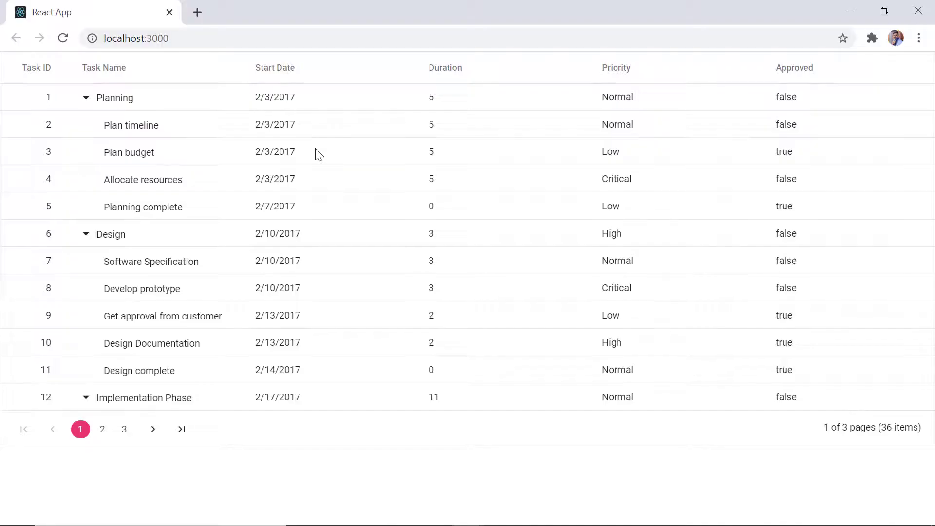
pyautogui.click(316, 152)
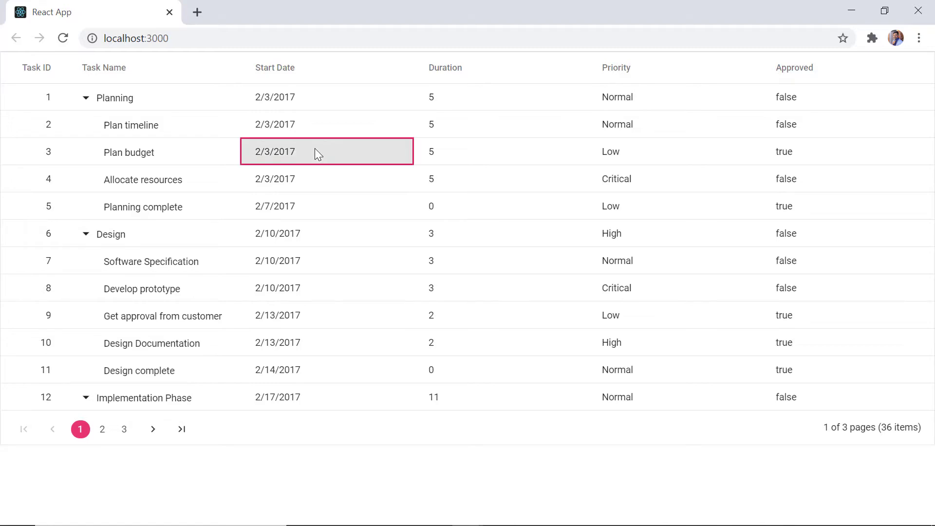
pyautogui.keyDown('shift'); pyautogui.click(442, 186); pyautogui.keyUp('shift')
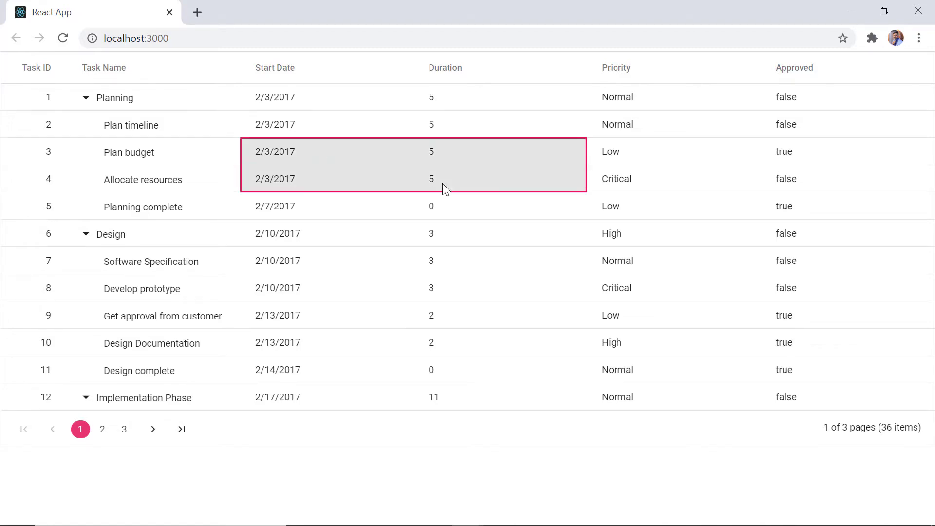
# Set mode to 'Both', delete the cellSelectionMode line, save and reload the app
pyautogui.hotkey('alt', 'Tab')
pyautogui.moveTo(479, 323); pyautogui.dragTo(442, 323)
pyautogui.press('Delete')
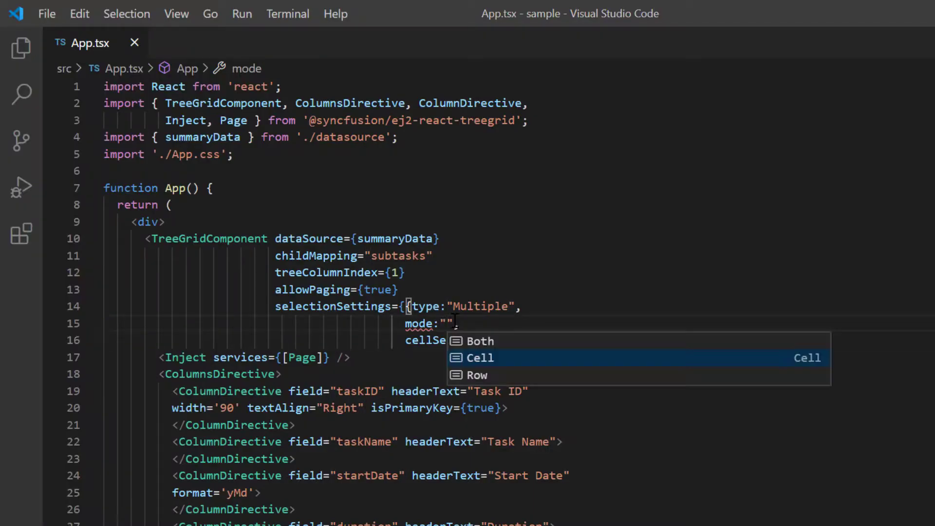
pyautogui.press('Down')
pyautogui.press('Up')
pyautogui.press('Return')
pyautogui.hotkey('ctrl', 'shift', 'k')
pyautogui.hotkey('ctrl', 's')
pyautogui.hotkey('alt', 'Tab')
# Select the Plan timeline row and a cell, then select and clear all rows
pyautogui.click(48, 129)
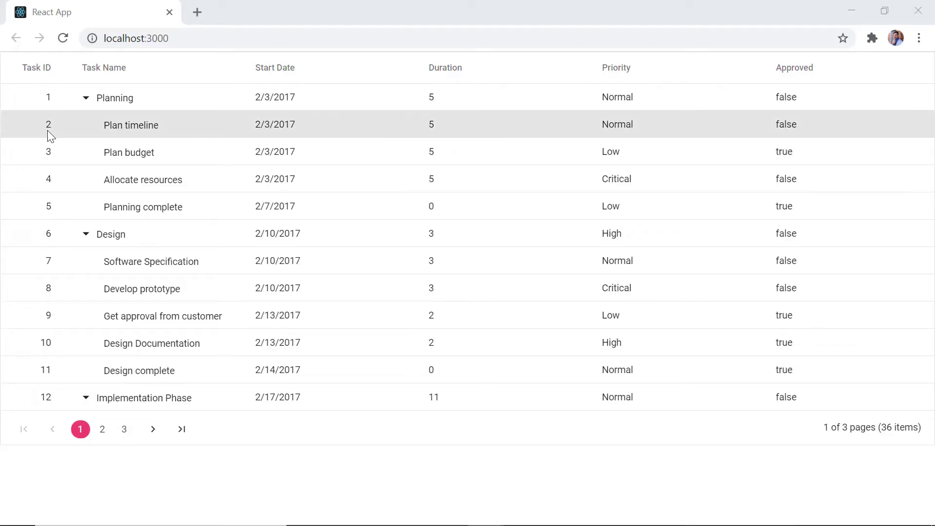
pyautogui.click(127, 126)
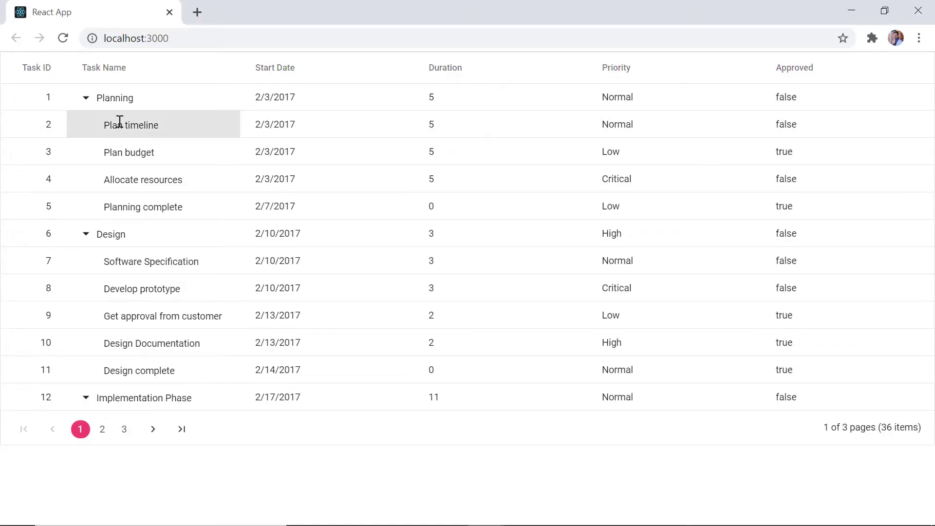
pyautogui.click(23, 70)
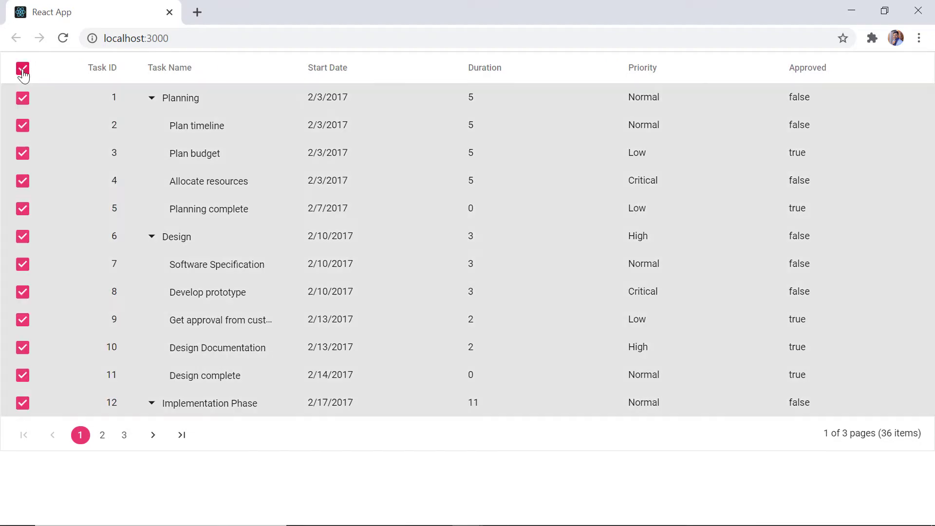
pyautogui.click(23, 71)
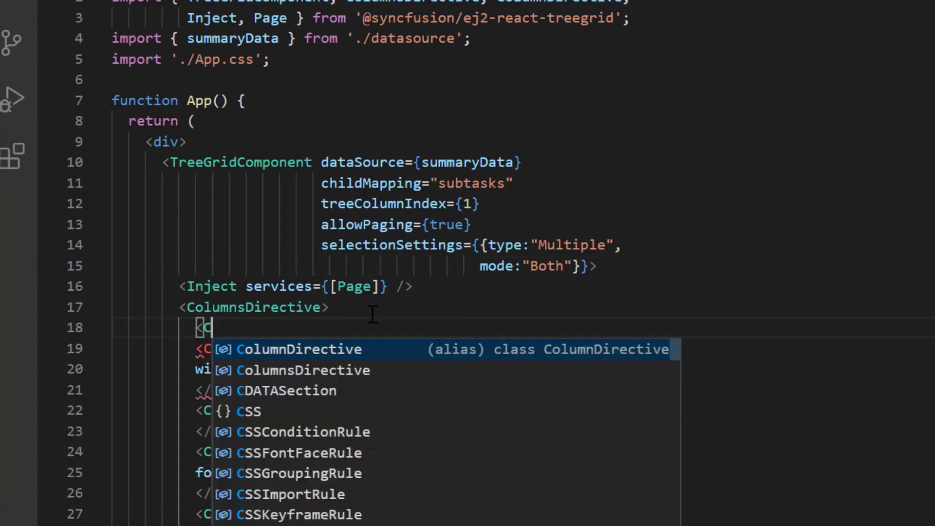
# Insert a width-90 checkbox ColumnDirective before taskID, set treeColumnIndex to 2, and save
pyautogui.press('Tab')
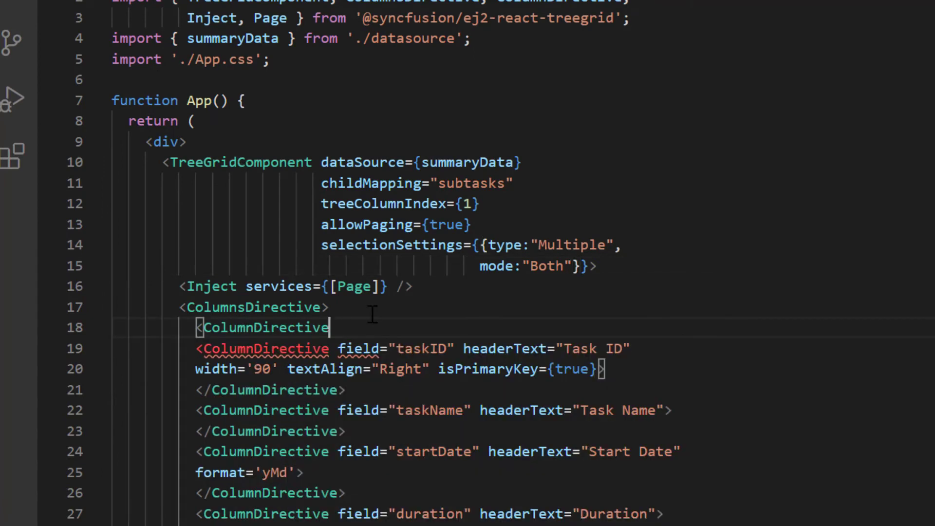
pyautogui.write('></ColumnDirective>')
pyautogui.press('Left')
pyautogui.write('type="checkbox" width="90"')
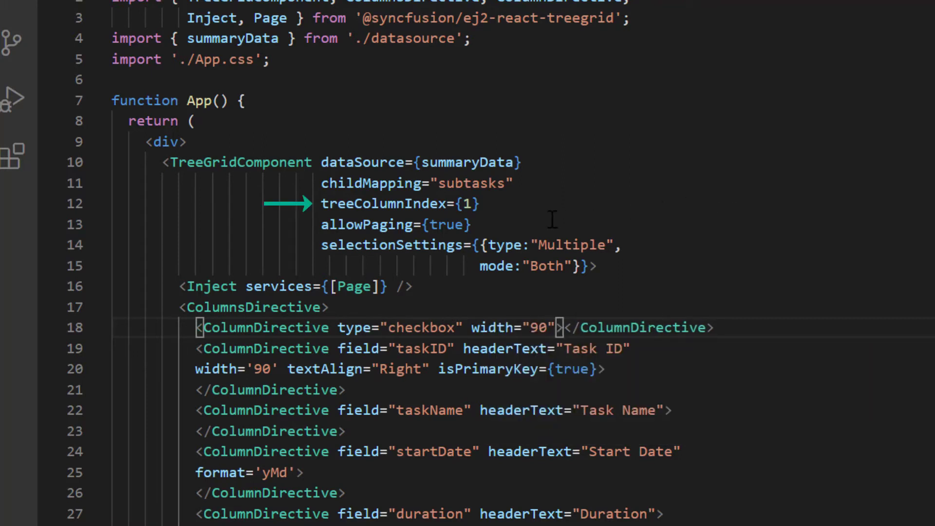
pyautogui.click(477, 204)
pyautogui.press('BackSpace')
pyautogui.write('2')
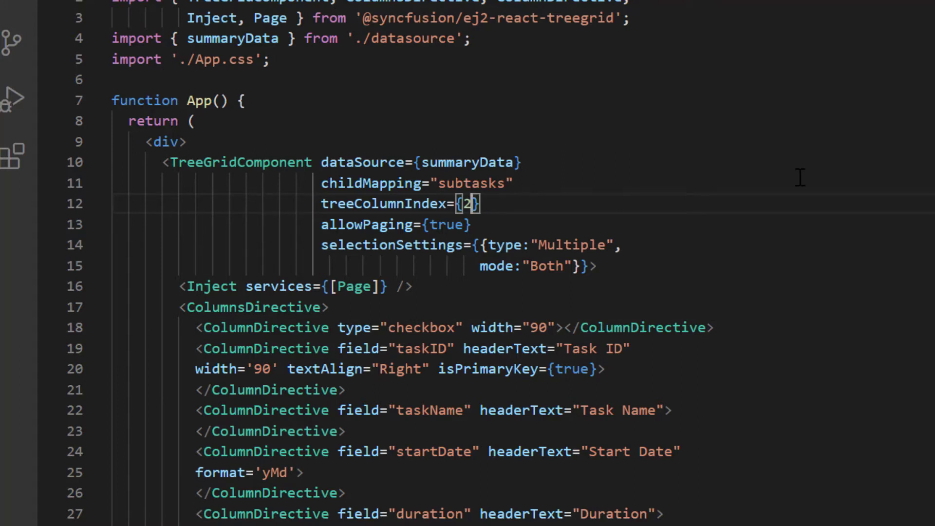
pyautogui.hotkey('alt', 'Tab')
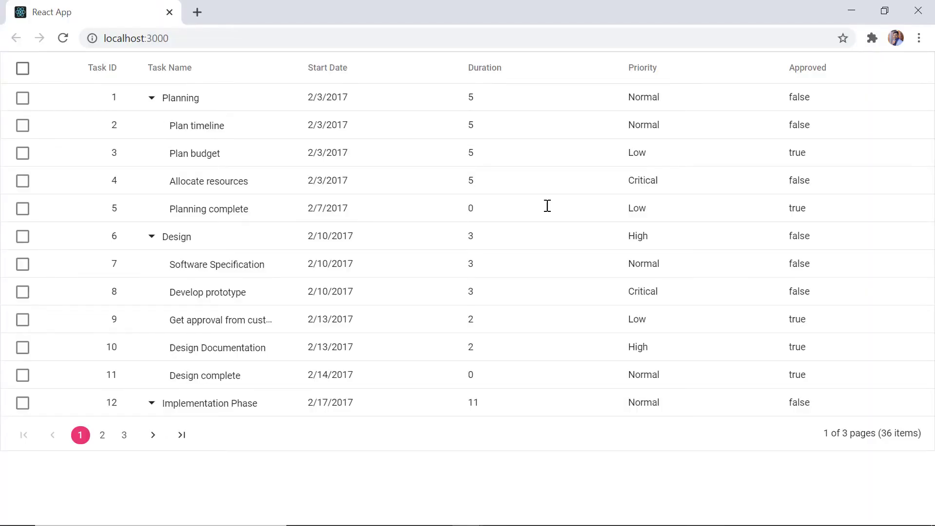
# Select and clear all rows via the header checkbox, then check and uncheck Plan timeline
pyautogui.click(23, 71)
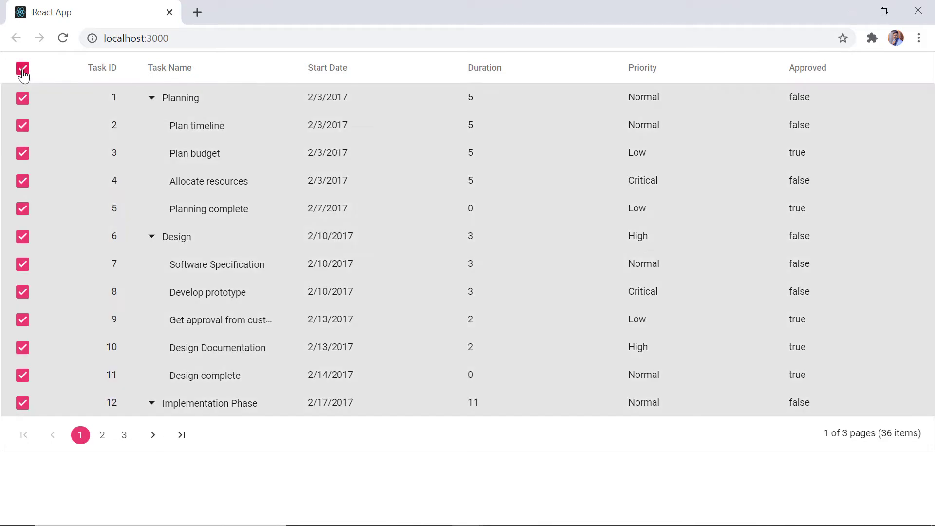
pyautogui.click(22, 71)
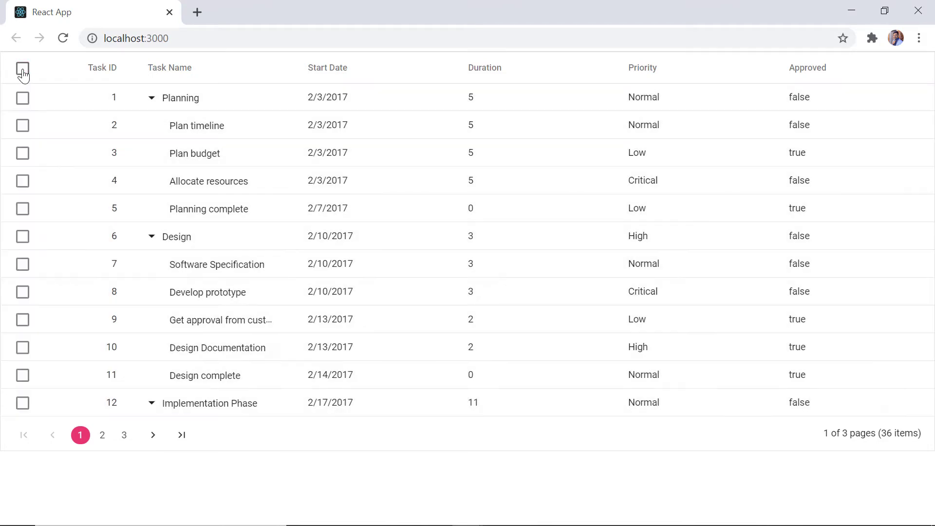
pyautogui.click(205, 132)
pyautogui.click(205, 133)
pyautogui.click(23, 126)
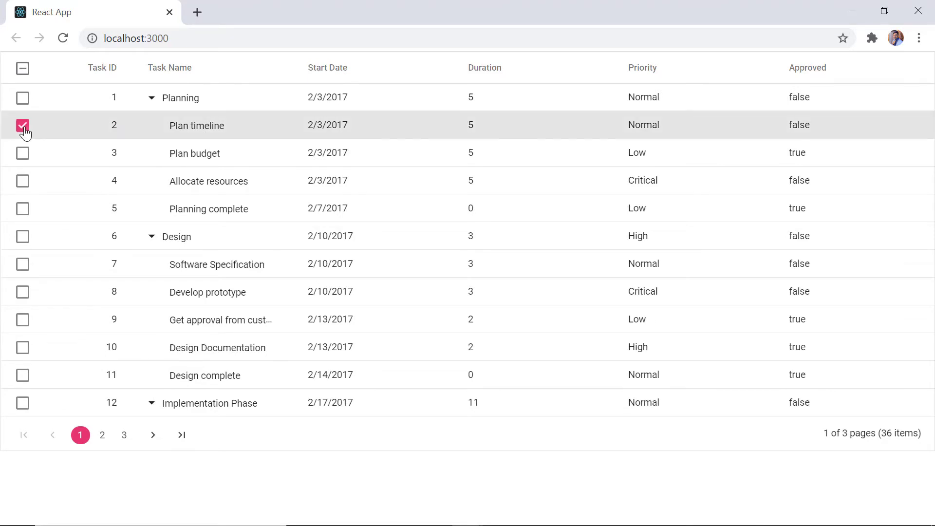
pyautogui.click(22, 126)
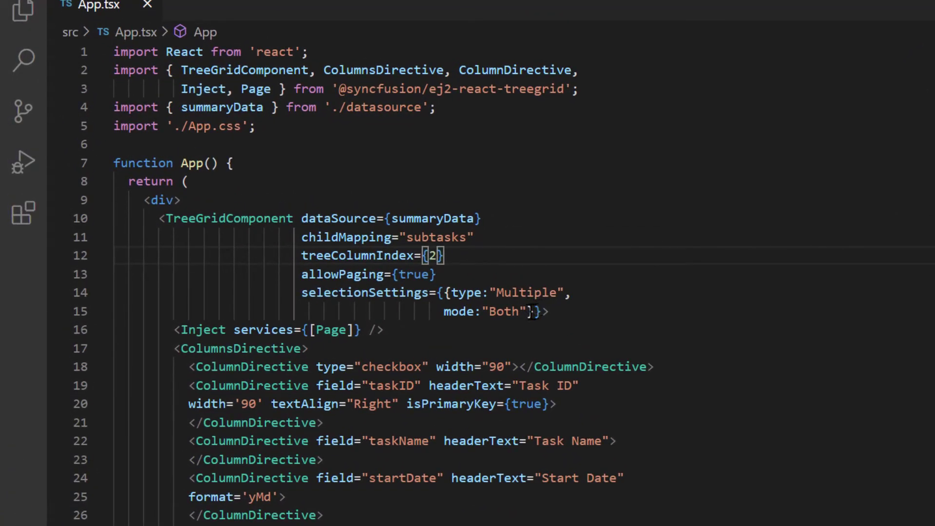
# Add checkboxOnly: true after mode 'Both', save, then check Allocate resources and Planning complete
pyautogui.click(529, 312)
pyautogui.write(', ch')
pyautogui.press('Tab')
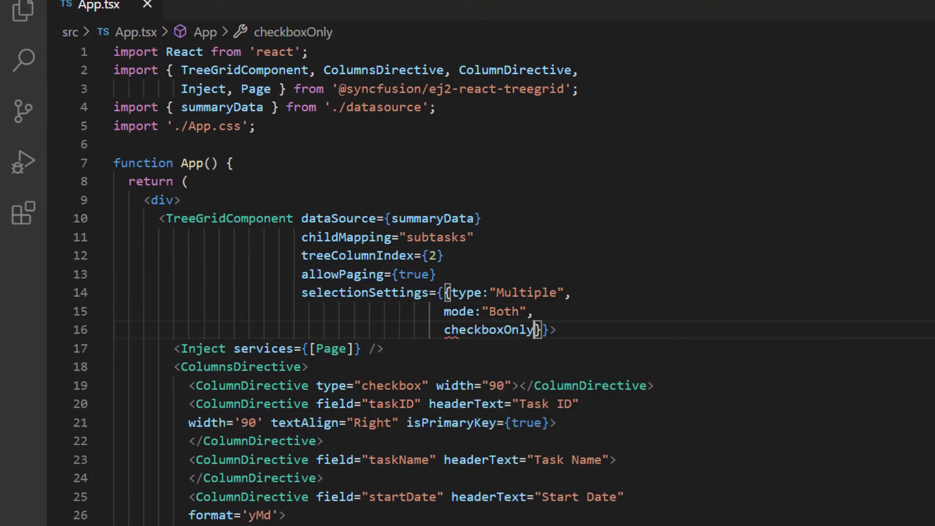
pyautogui.write(':true')
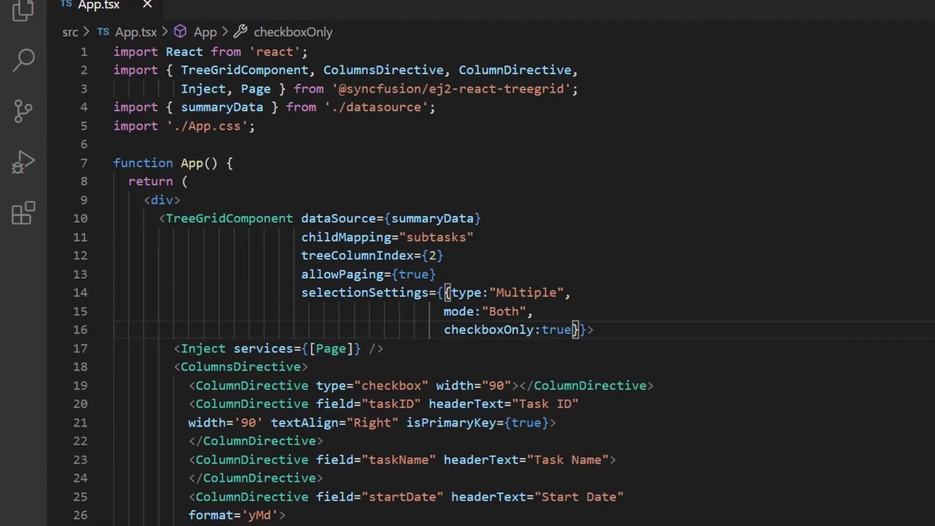
pyautogui.hotkey('alt', 'Tab')
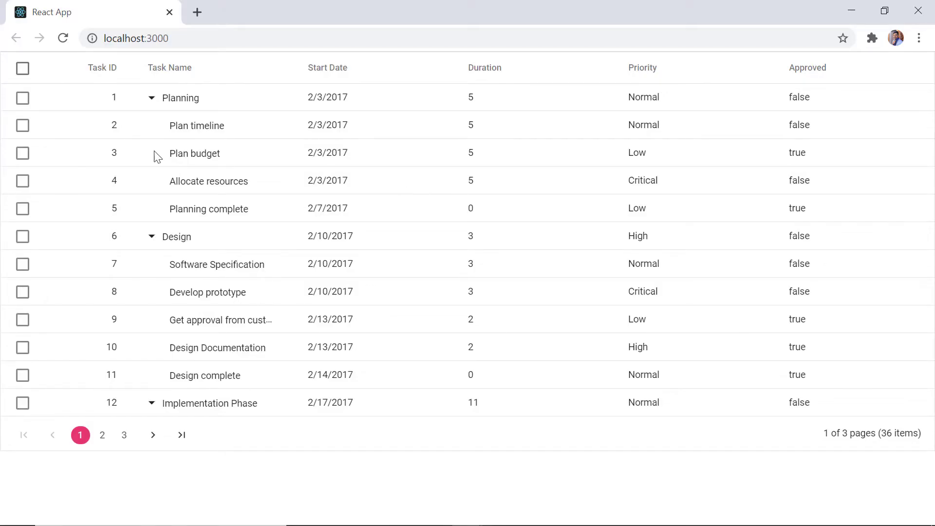
pyautogui.click(23, 180)
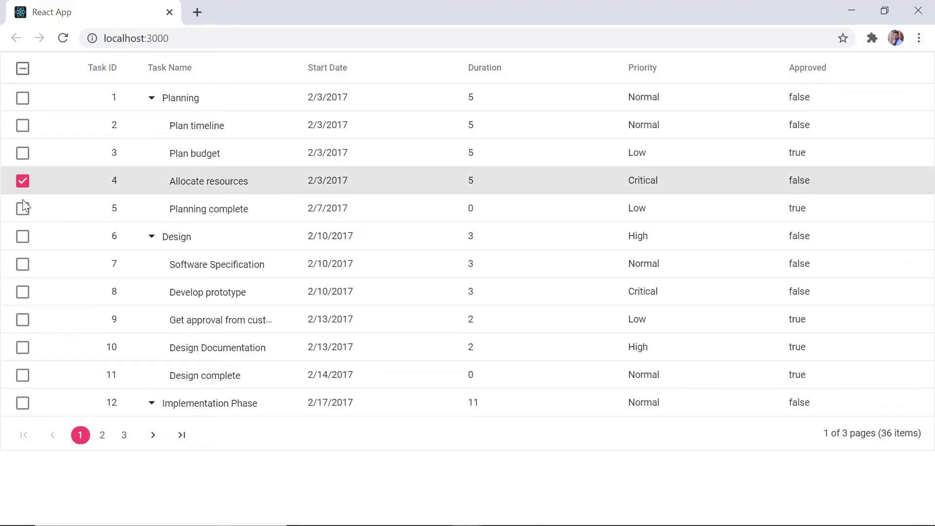
pyautogui.click(23, 208)
# Add checkboxMode 'ResetOnRowClick' and delete the checkboxOnly: true line
pyautogui.hotkey('alt', 'Tab')
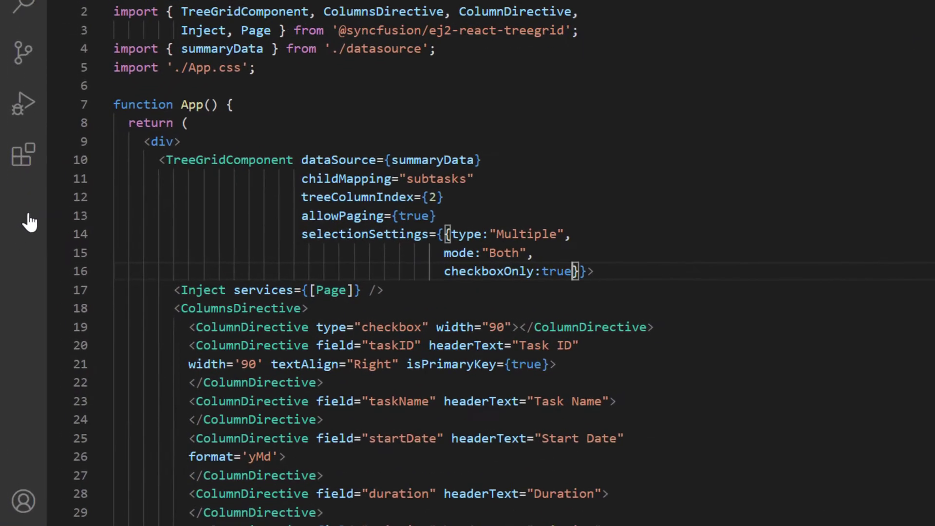
pyautogui.write(',')
pyautogui.press('Return')
pyautogui.write('ch}}>')
pyautogui.press('Tab')
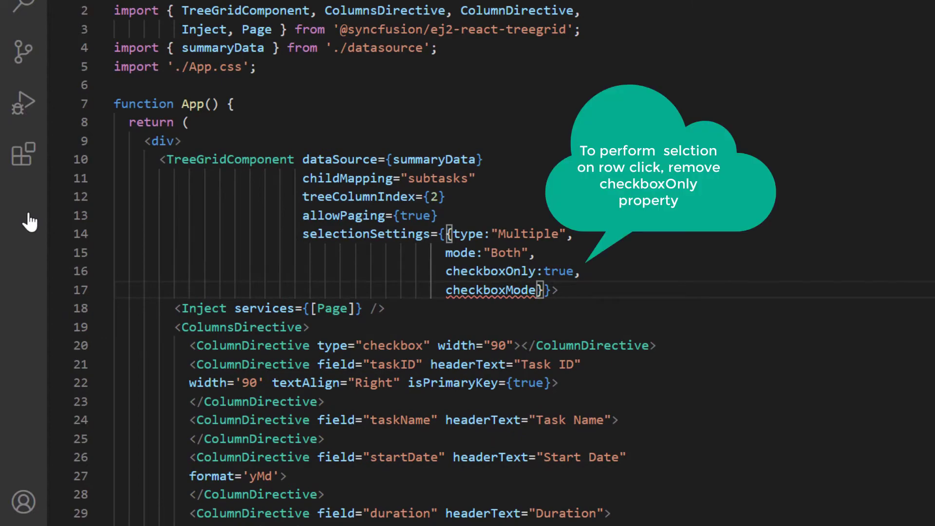
pyautogui.write(':"')
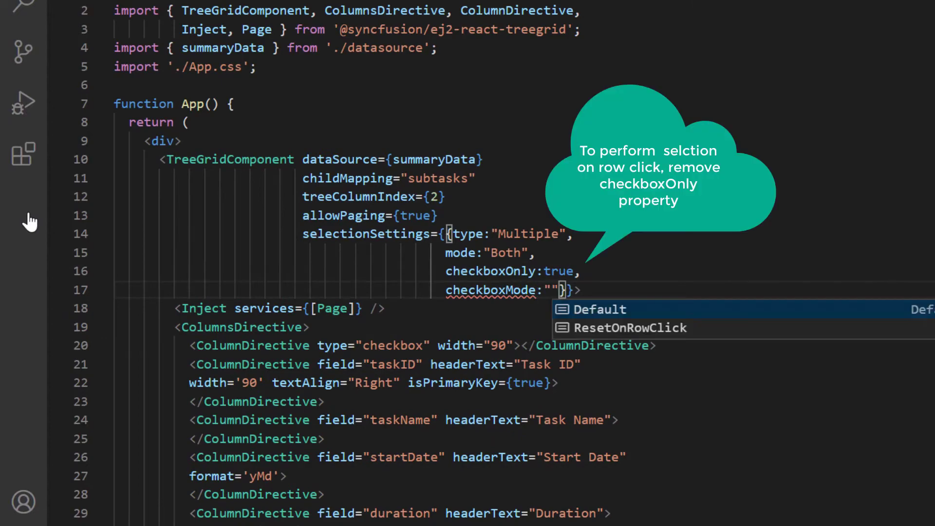
pyautogui.press('Down')
pyautogui.press('Return')
pyautogui.moveTo(538, 253); pyautogui.dragTo(447, 289)
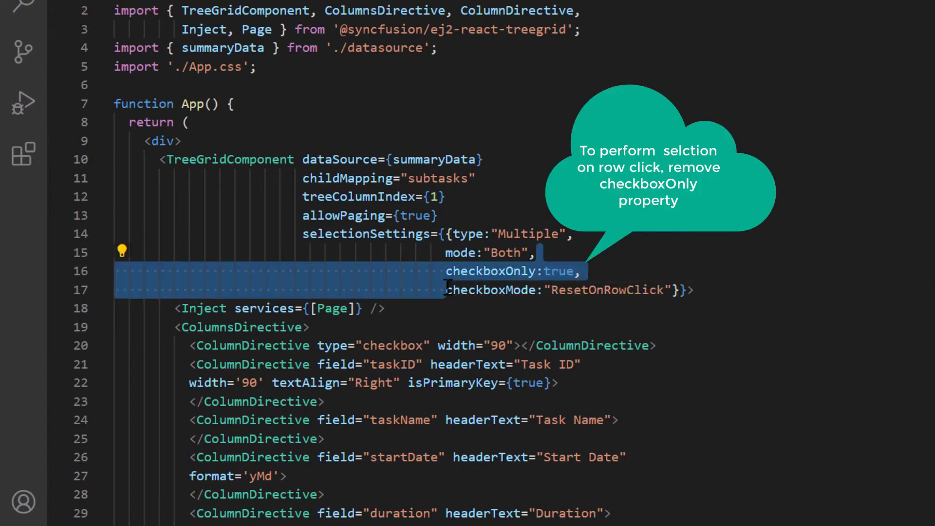
pyautogui.press('Delete')
# Click Plan timeline, Plan budget and Allocate resources, then collapse and expand Planning
pyautogui.hotkey('alt', 'Tab')
pyautogui.click(202, 128)
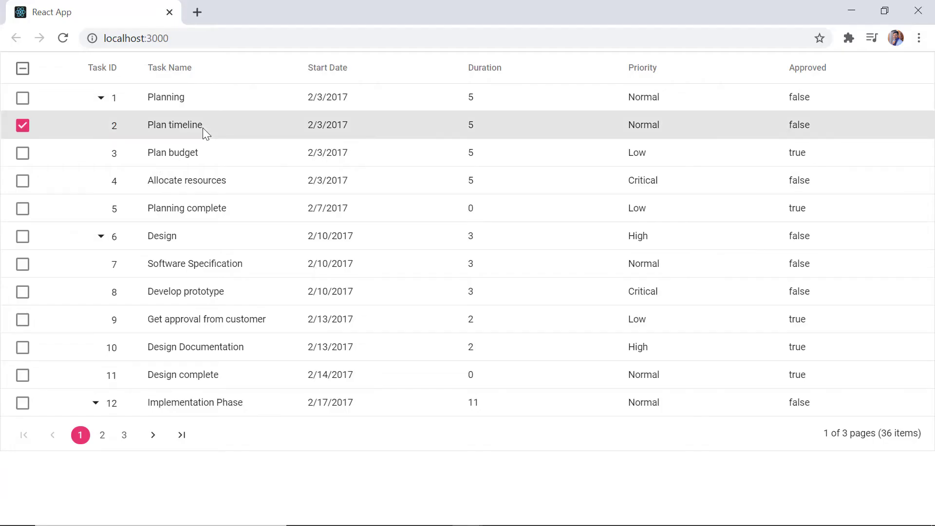
pyautogui.click(203, 152)
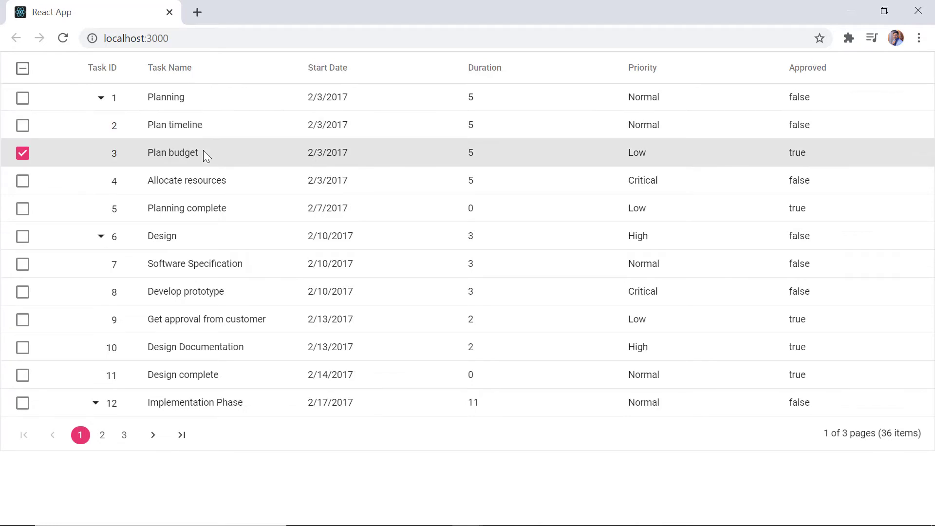
pyautogui.click(201, 180)
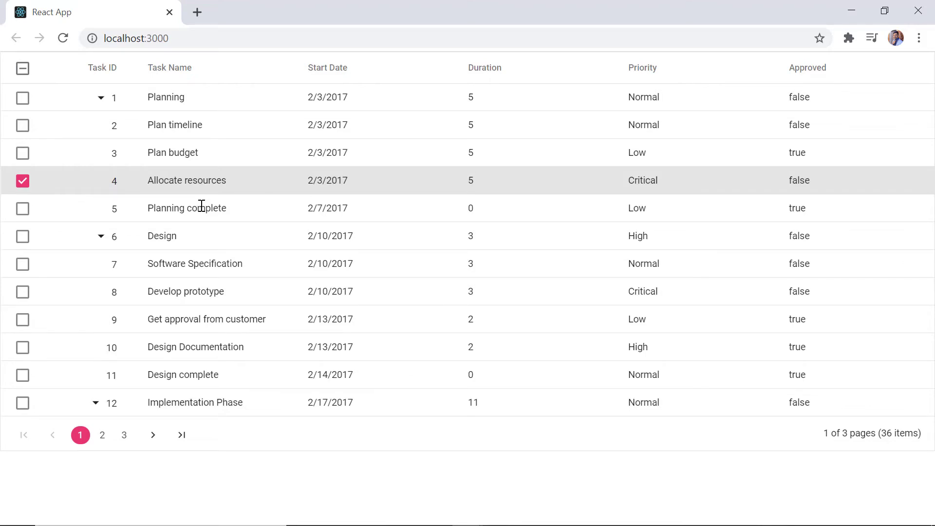
pyautogui.click(102, 99)
pyautogui.click(101, 100)
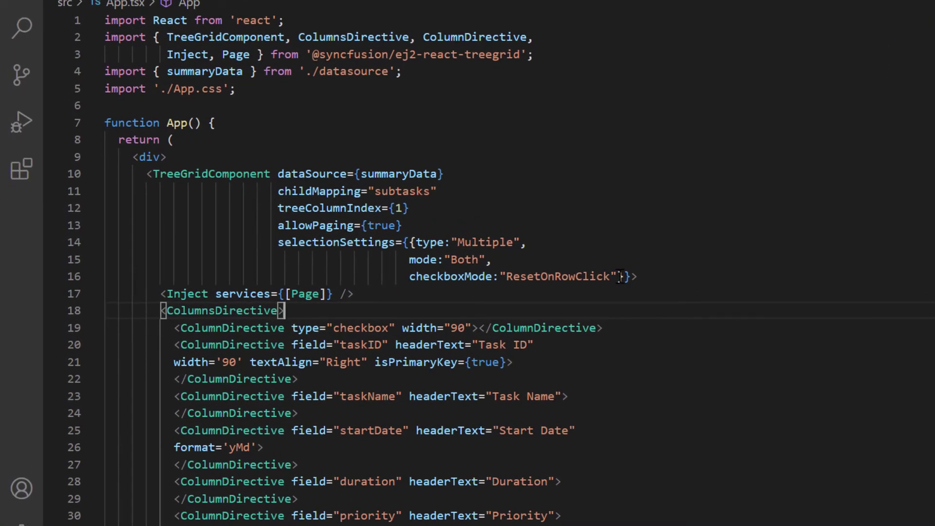
# Add persistSelection: true after the checkboxMode value
pyautogui.click(619, 276)
pyautogui.write(',')
pyautogui.press('Return')
pyautogui.write('pe}}>')
pyautogui.press('Return')
pyautogui.write(':tr}}>')
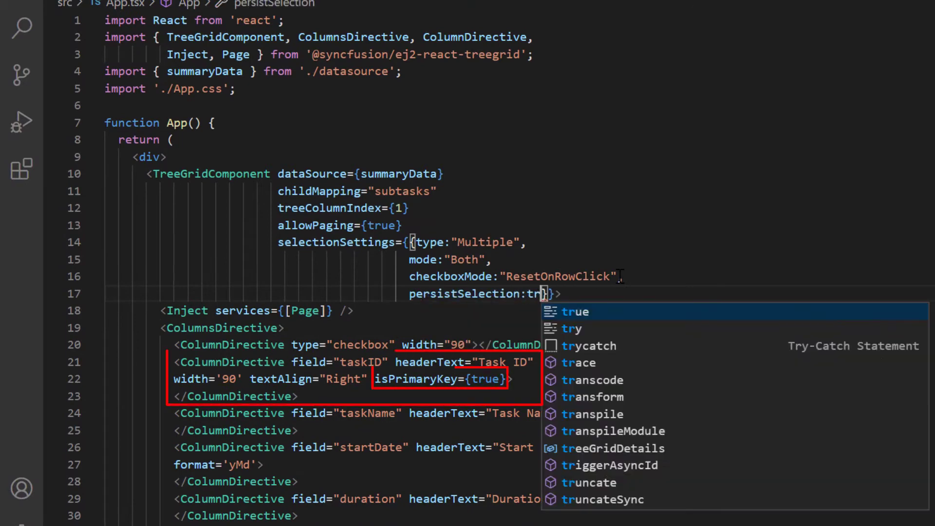
pyautogui.press('Return')
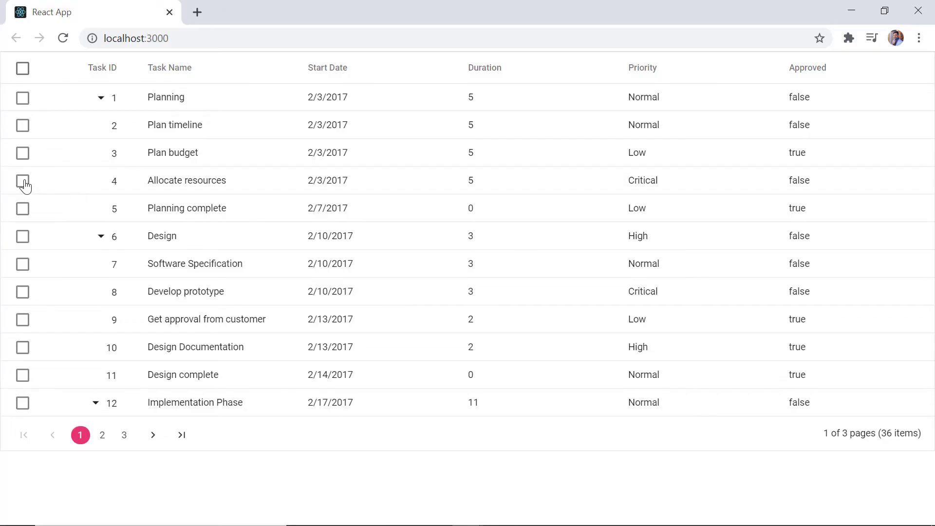
# Check Allocate resources, then collapse and expand Planning to confirm it stays selected
pyautogui.click(23, 180)
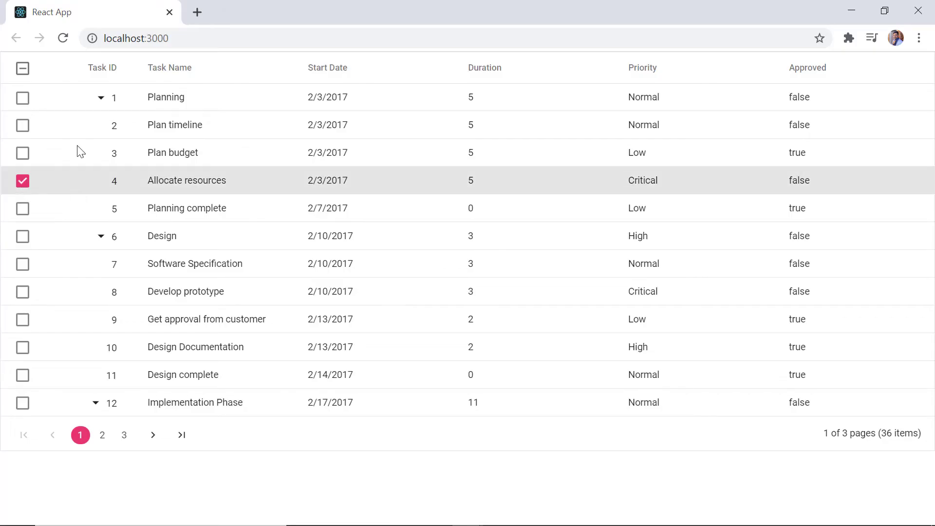
pyautogui.click(101, 99)
pyautogui.click(101, 99)
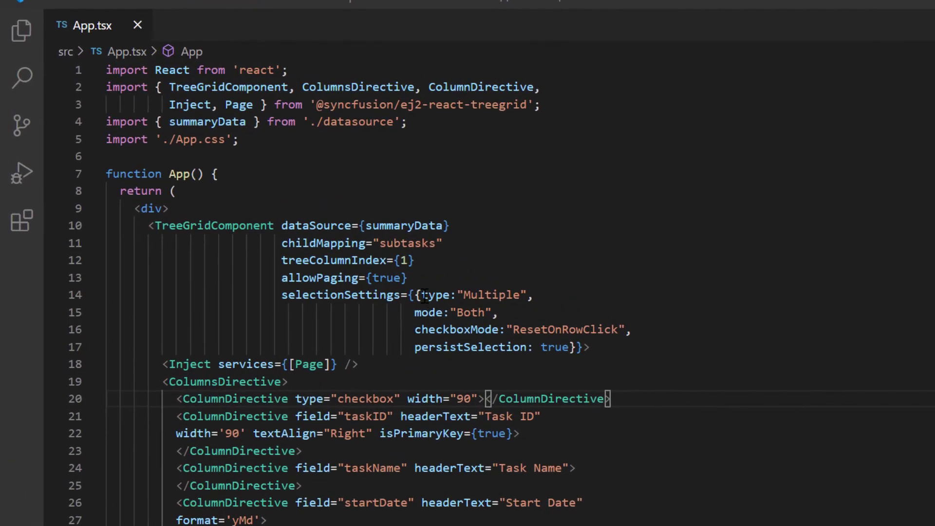
# Add enableToggle to selectionSettings and comment out the other selection settings
pyautogui.click(412, 291)
pyautogui.press('Return')
pyautogui.write('en')
pyautogui.press('Tab')
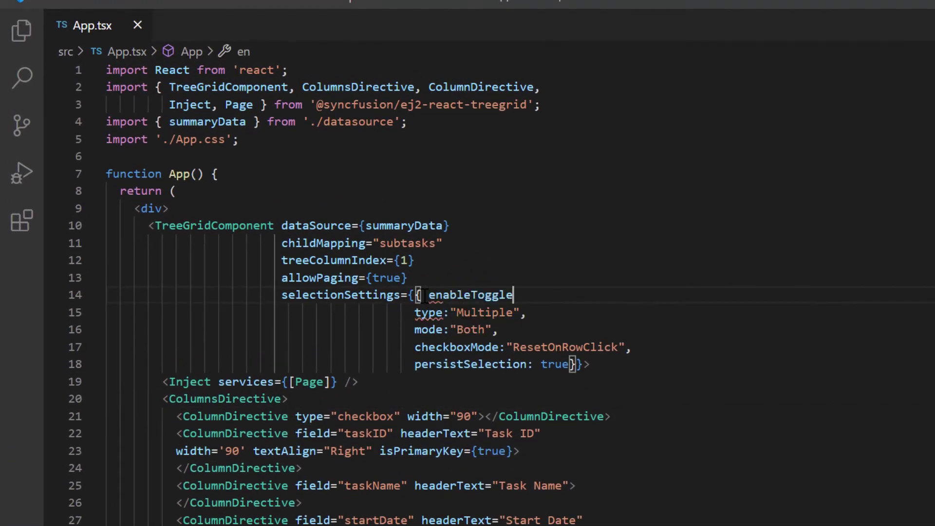
pyautogui.write(': fa')
pyautogui.press('Tab')
pyautogui.write(',')
pyautogui.moveTo(414, 312); pyautogui.dragTo(578, 364)
pyautogui.hotkey('ctrl', '/')
# Test row toggling in the browser by double-clicking and clicking the Plan timeline row
pyautogui.click(179, 416)
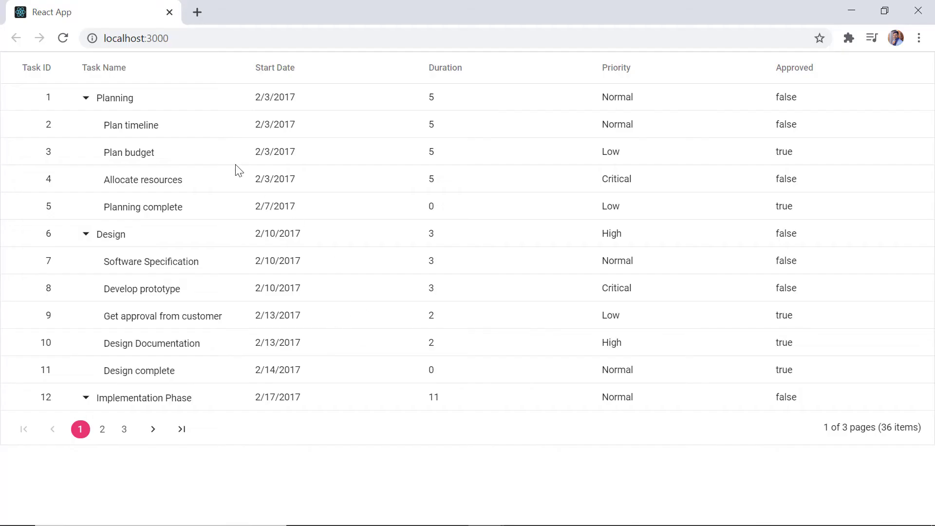
pyautogui.doubleClick(176, 128)
pyautogui.click(176, 128)
pyautogui.hotkey('alt', 'Tab')
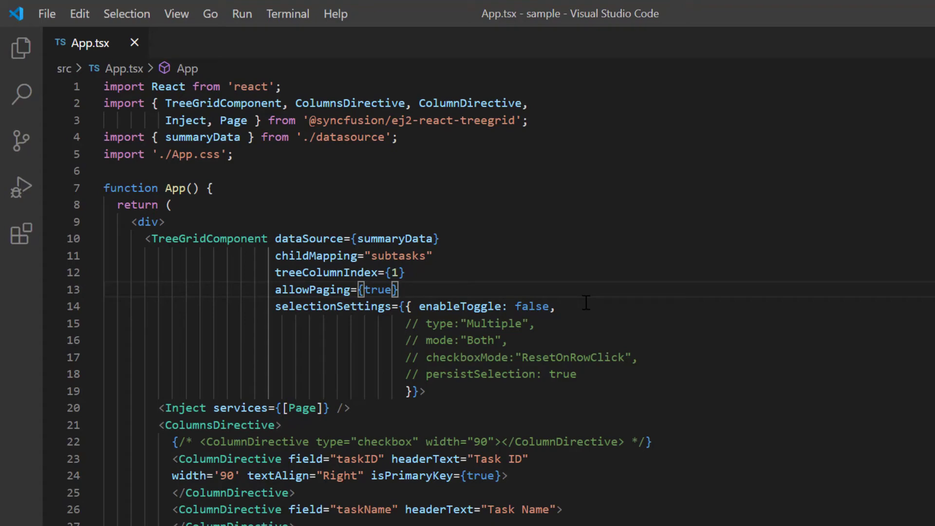
# Add selectedRowIndex={3} after allowPaging and confirm Allocate resources loads preselected
pyautogui.press('Return')
pyautogui.write('sel')
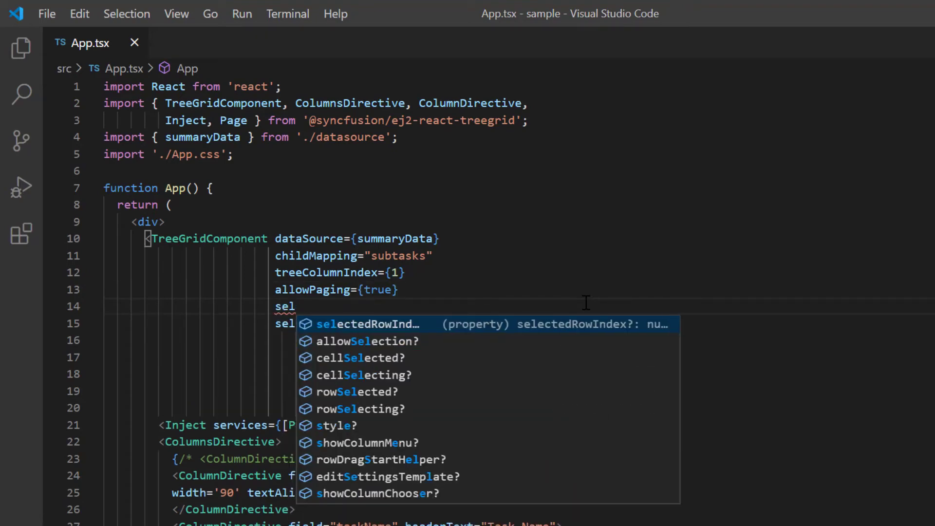
pyautogui.press('Tab')
pyautogui.write('={3')
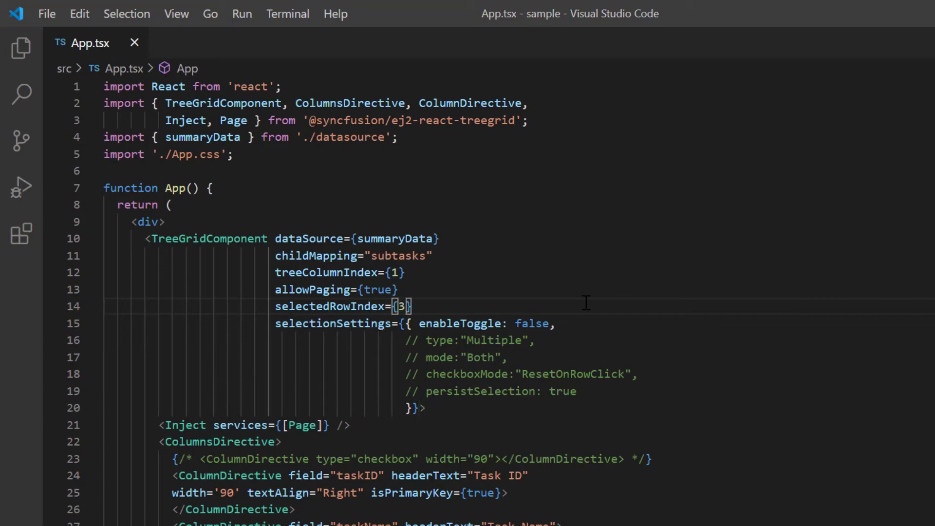
pyautogui.hotkey('alt', 'Tab')
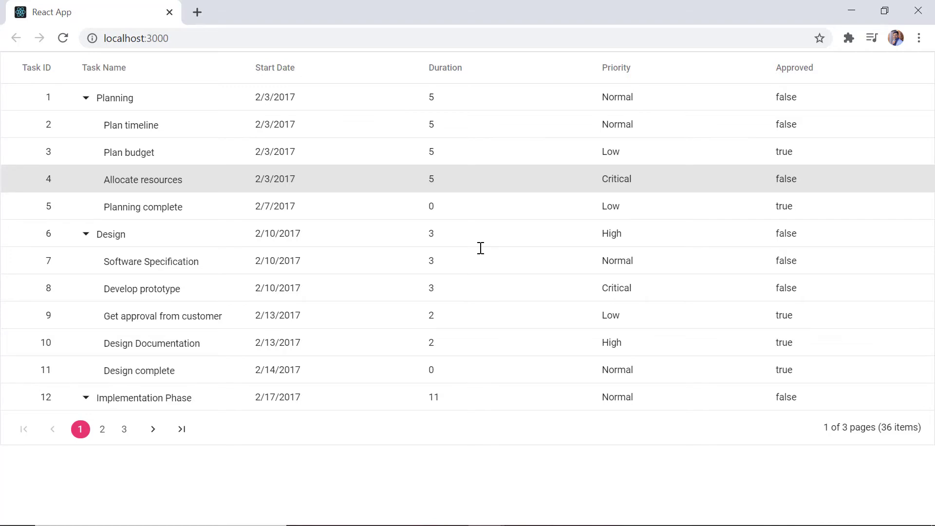
pyautogui.hotkey('alt', 'Tab')
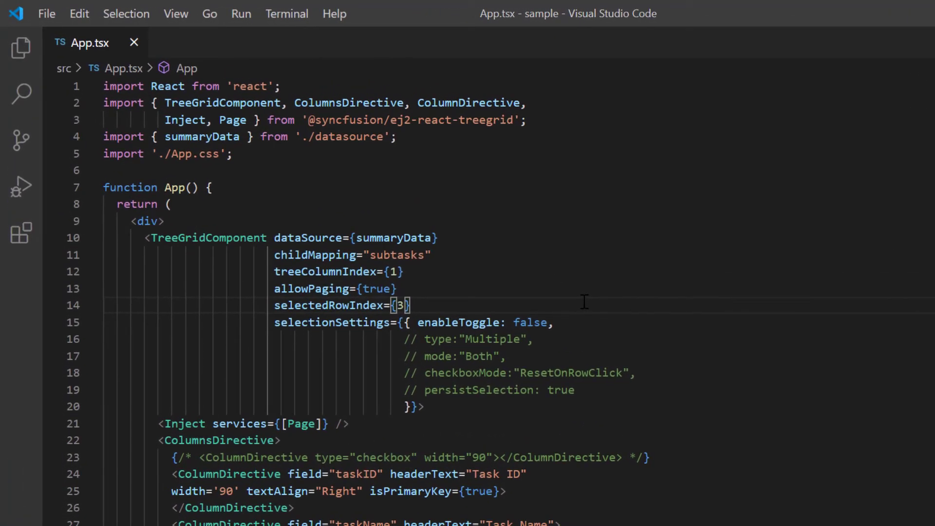
# Insert an e-btn 'API' button with onClick={btnClick} inside the opening div
pyautogui.click(288, 221)
pyautogui.press('Return')
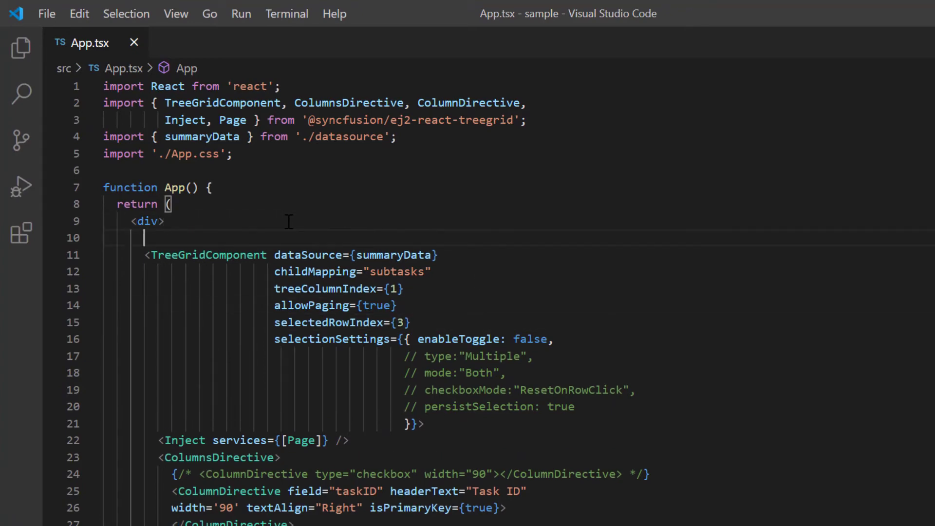
pyautogui.write('<bu')
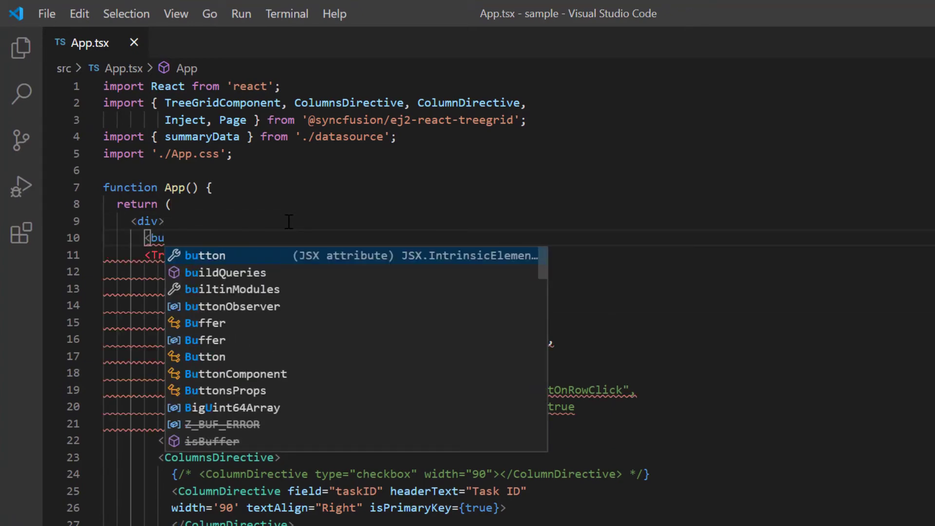
pyautogui.write('tton className="e-btn"></button>API')
pyautogui.press('Escape')
pyautogui.press('Left')
pyautogui.press('Left')
pyautogui.press('Left')
pyautogui.write('on')
pyautogui.press('Down')
pyautogui.press('Down')
pyautogui.press('Down')
pyautogui.press('Return')
pyautogui.write('={btnClick')
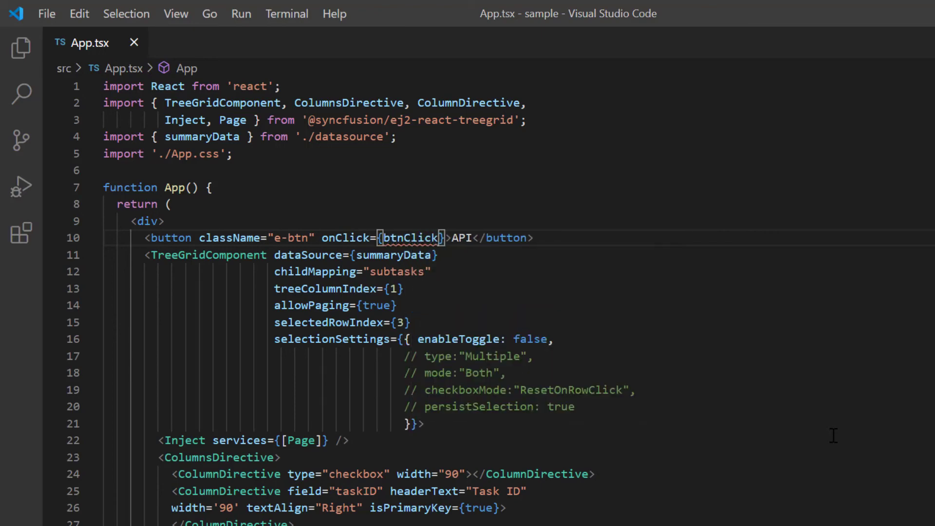
pyautogui.write('rid: Tree')
# Add a TreeGrid-typed treegrid ref and a btnClick handler calling selectRows([0, 2, 3])
pyautogui.press('Return')
pyautogui.write('| null;')
pyautogui.click(274, 322)
pyautogui.write('reeGridComponent r')
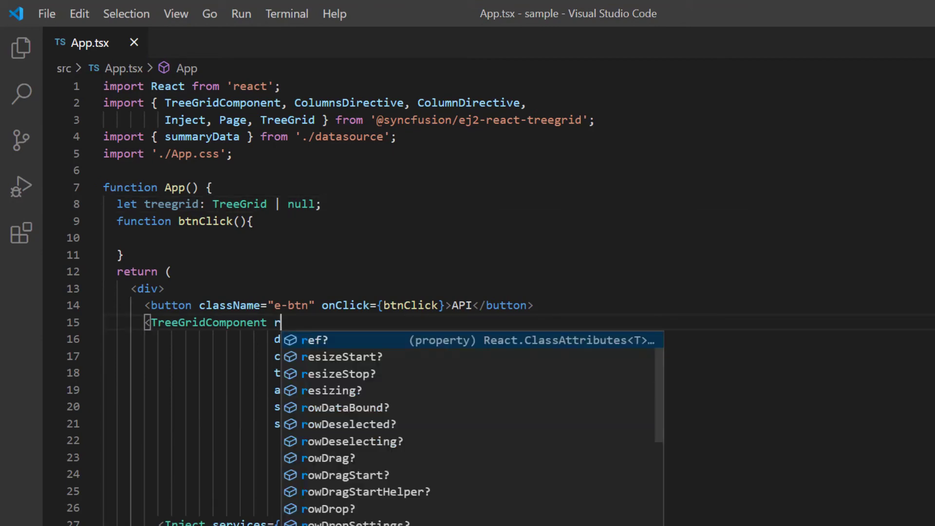
pyautogui.write('ef={tg => tre')
pyautogui.press('Return')
pyautogui.write('= t')
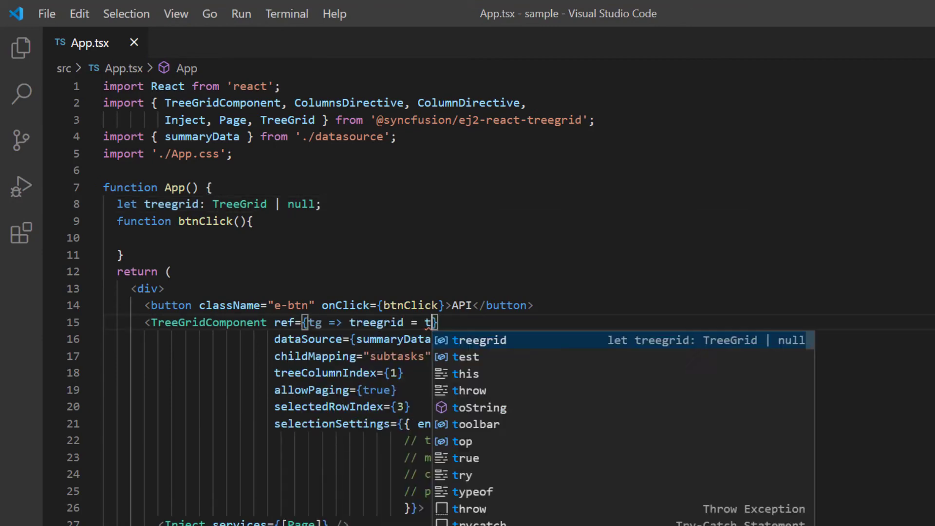
pyautogui.write('g')
pyautogui.click(217, 238)
pyautogui.write('if(tr')
pyautogui.press('Return')
pyautogui.write('){')
pyautogui.press('Return')
pyautogui.write('tr')
pyautogui.press('Return')
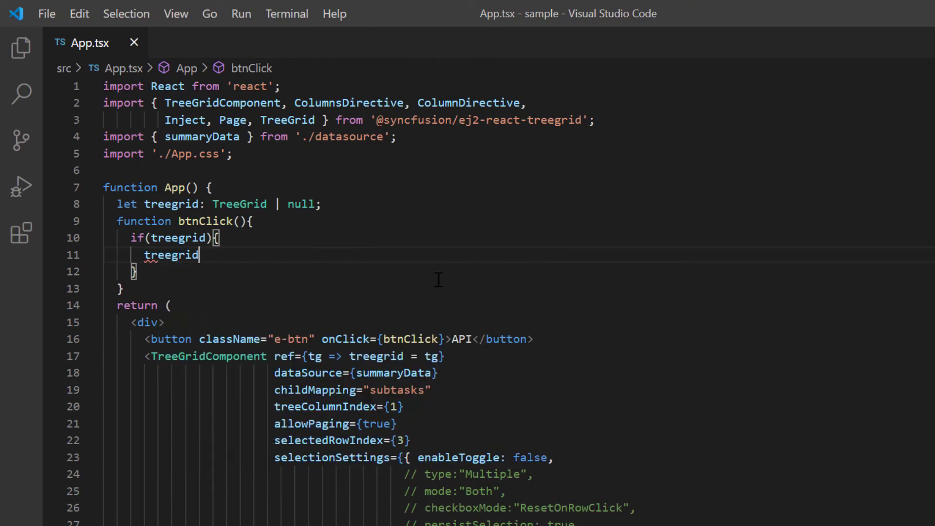
pyautogui.write('.sel')
pyautogui.press('Return')
pyautogui.write('([0, 2, ')
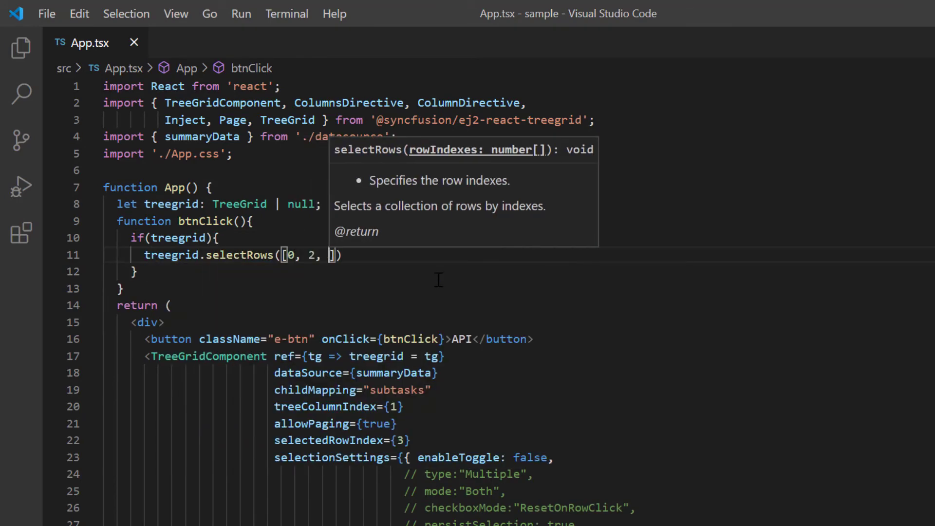
pyautogui.write('3]);')
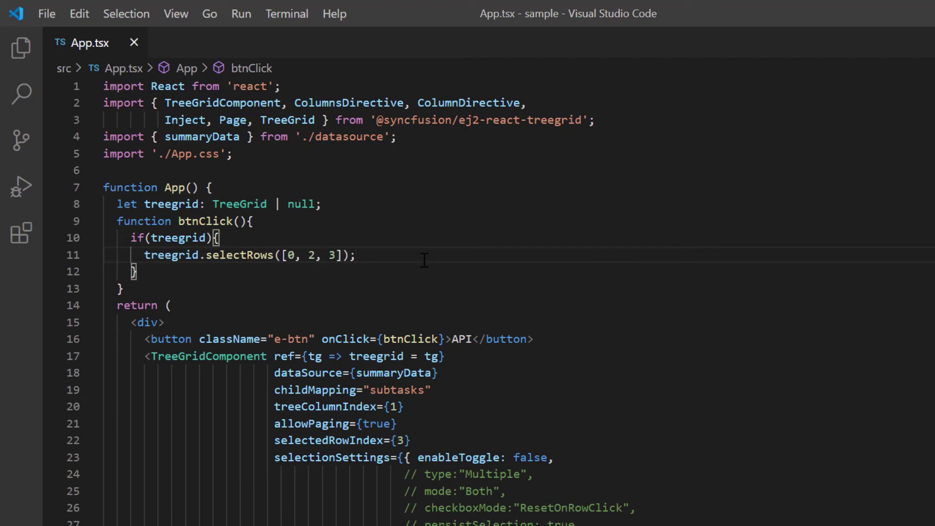
# Uncomment the Multiple selection type setting
pyautogui.click(418, 475)
pyautogui.hotkey('ctrl', '/')
pyautogui.press('End')
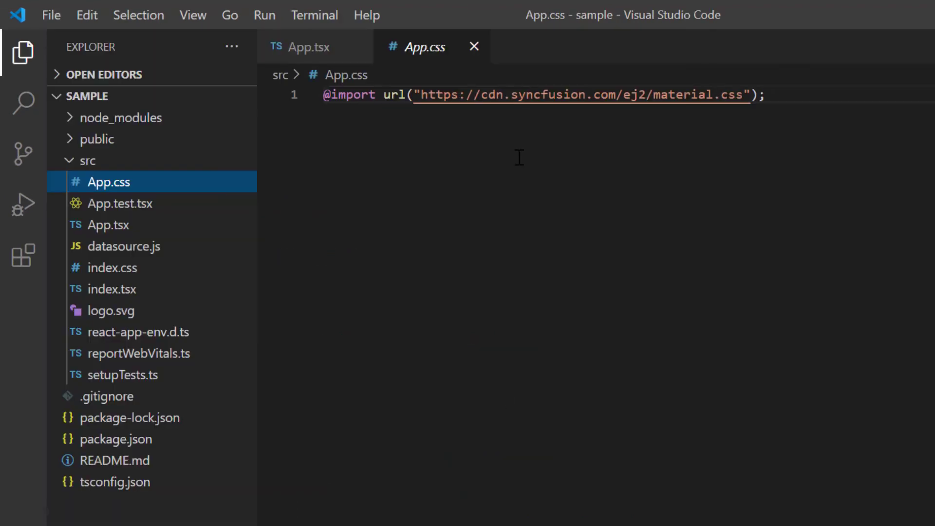
# Give buttons a 10px margin in App.css and save
pyautogui.press('Return')
pyautogui.press('Return')
pyautogui.write('button{')
pyautogui.press('Return')
pyautogui.write('mar')
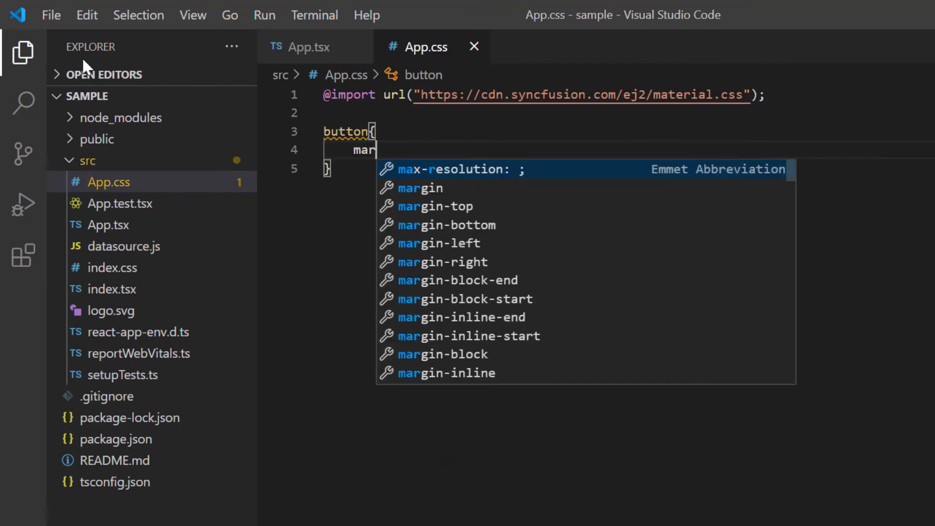
pyautogui.press('Down')
pyautogui.press('Return')
pyautogui.write('10px;')
pyautogui.hotkey('ctrl', 's')
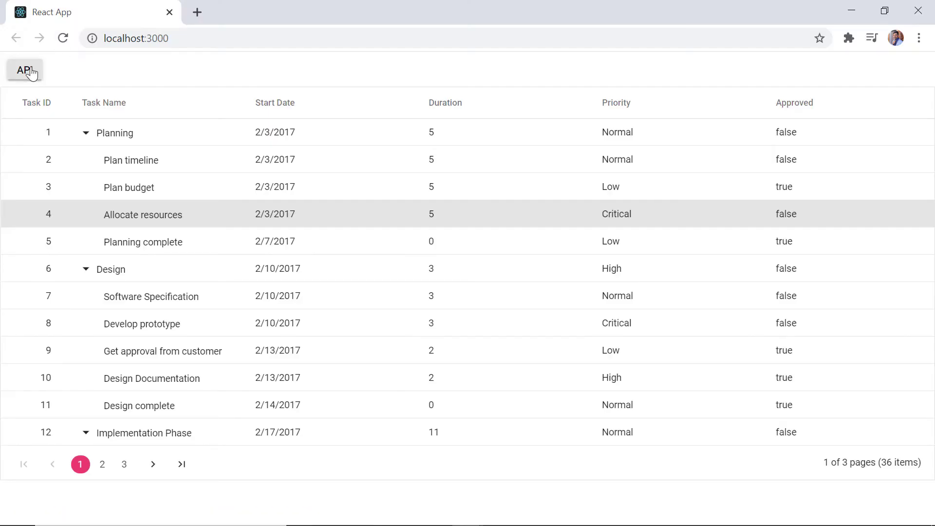
# Test the API button's selectRows, then replace that call with treegrid.clearSelection()
pyautogui.click(25, 70)
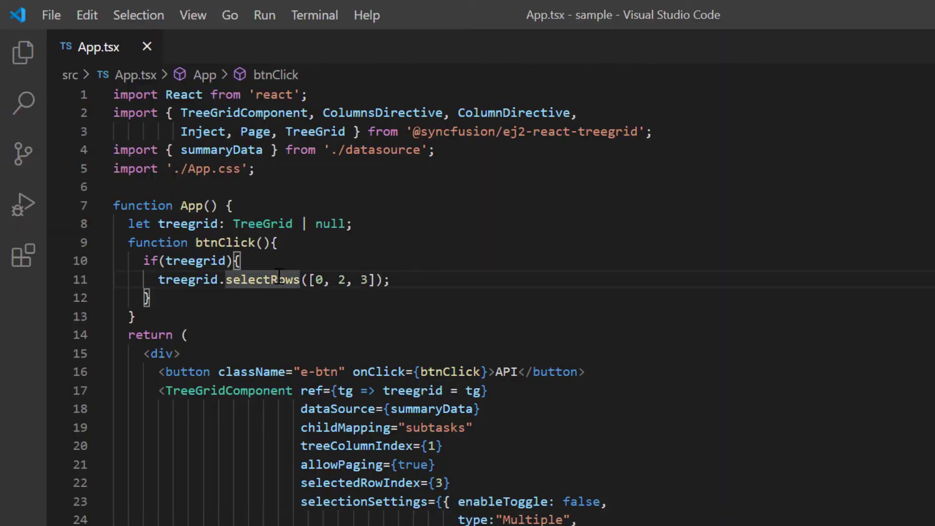
pyautogui.hotkey('ctrl', '/')
pyautogui.press('End')
pyautogui.press('Return')
pyautogui.write('treegrid.cl')
pyautogui.press('Return')
pyautogui.write('();')
pyautogui.scroll(-5, 468, 292)
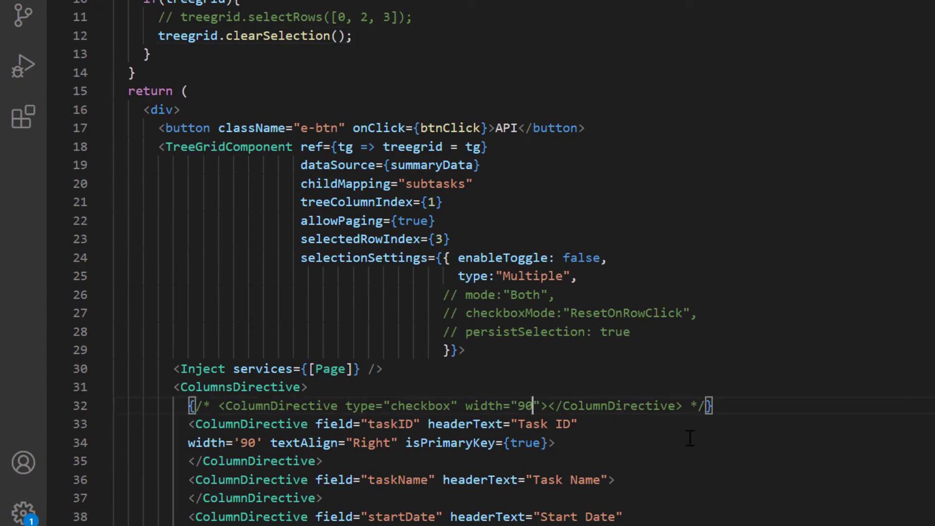
# Restore the checkbox column; check Planning, Plan timeline, Allocate resources, then clear them with API
pyautogui.hotkey('ctrl', '/')
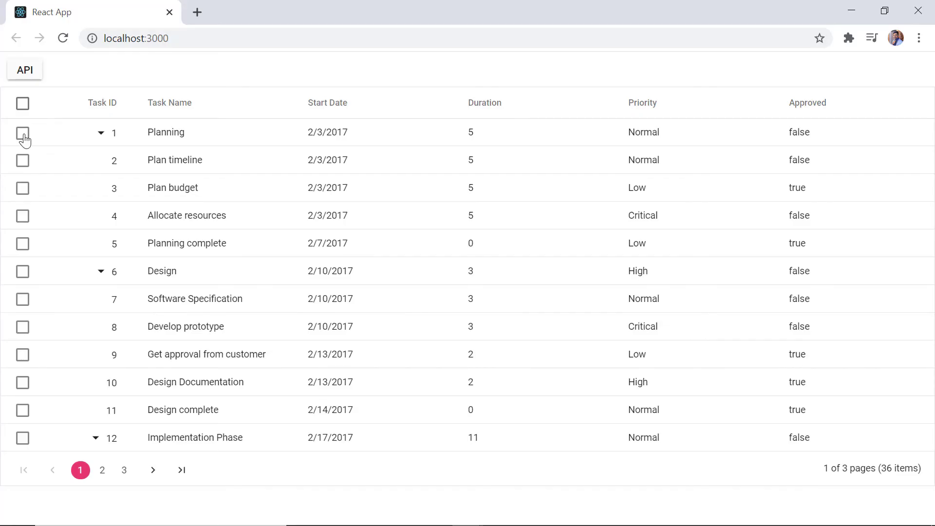
pyautogui.click(22, 132)
pyautogui.click(22, 161)
pyautogui.click(22, 216)
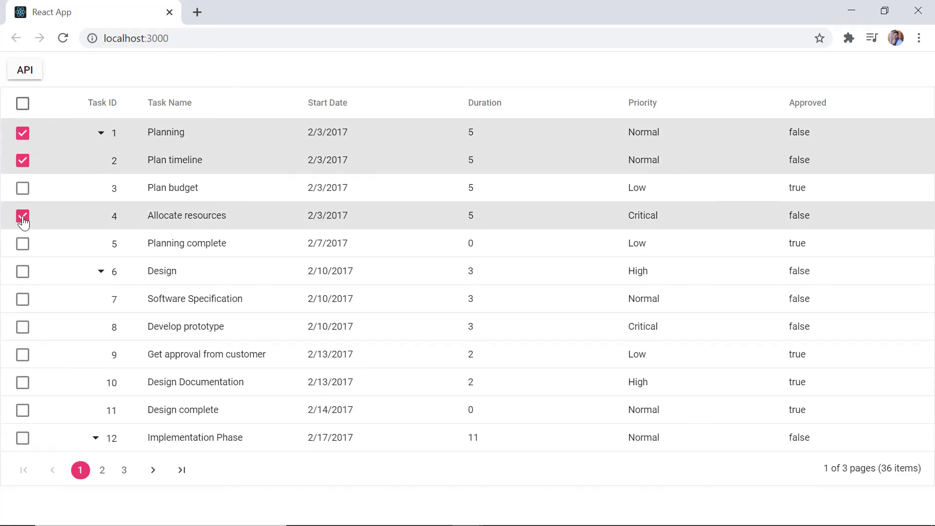
pyautogui.click(25, 70)
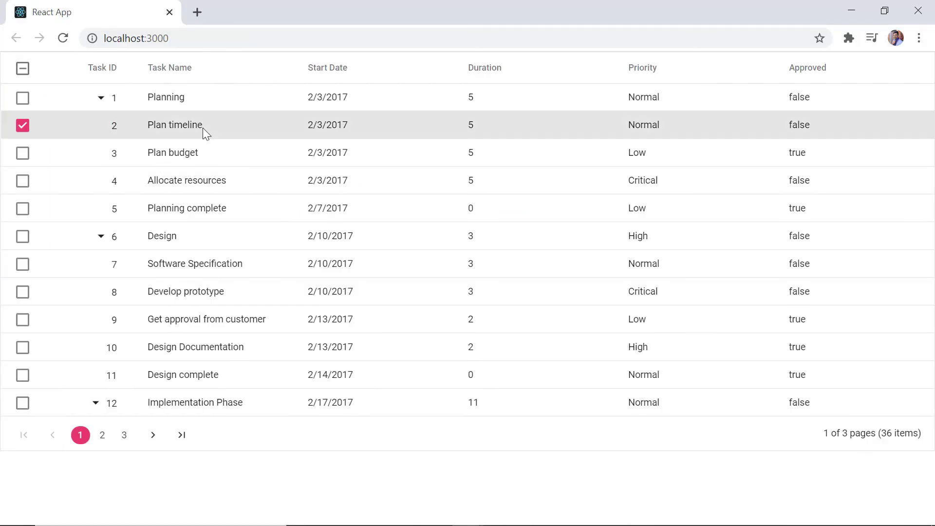
# Select Plan budget and Allocate resources, toggle Planning, then select Plan timeline and Plan budget
pyautogui.click(205, 152)
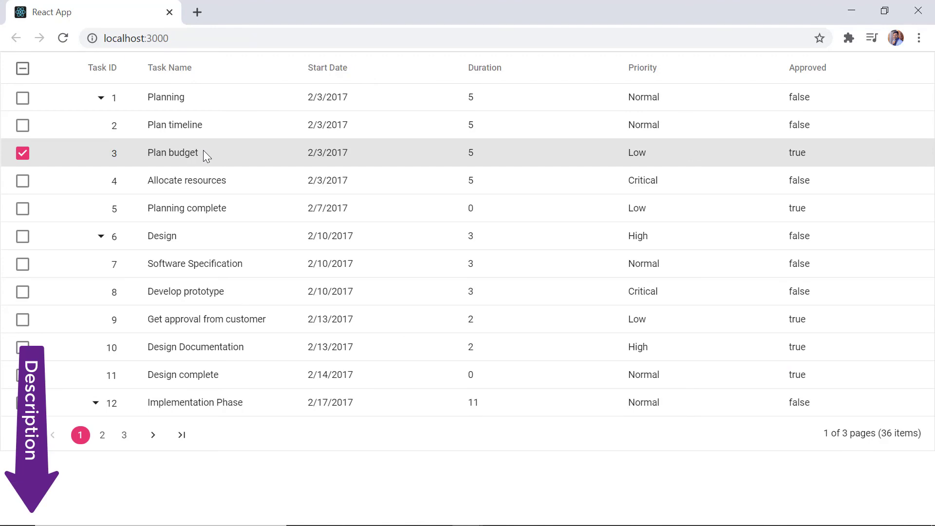
pyautogui.click(202, 180)
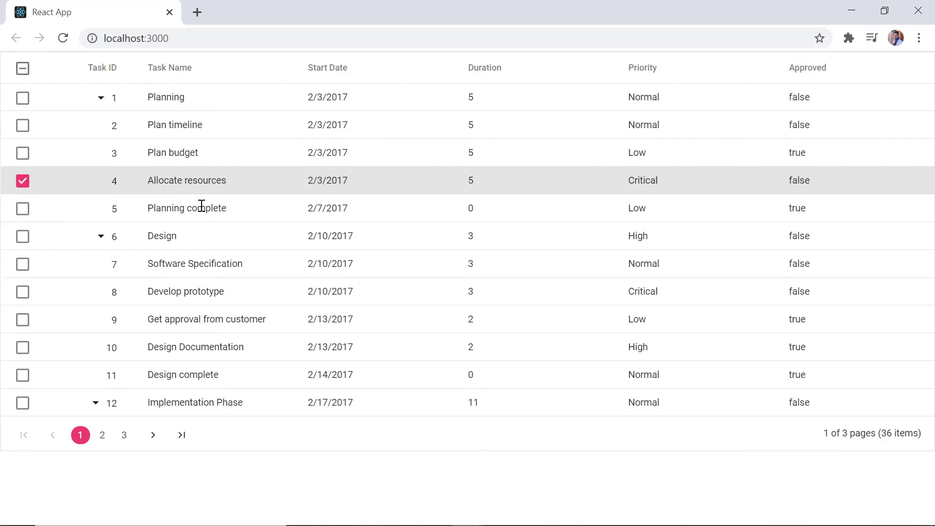
pyautogui.click(101, 99)
pyautogui.click(101, 99)
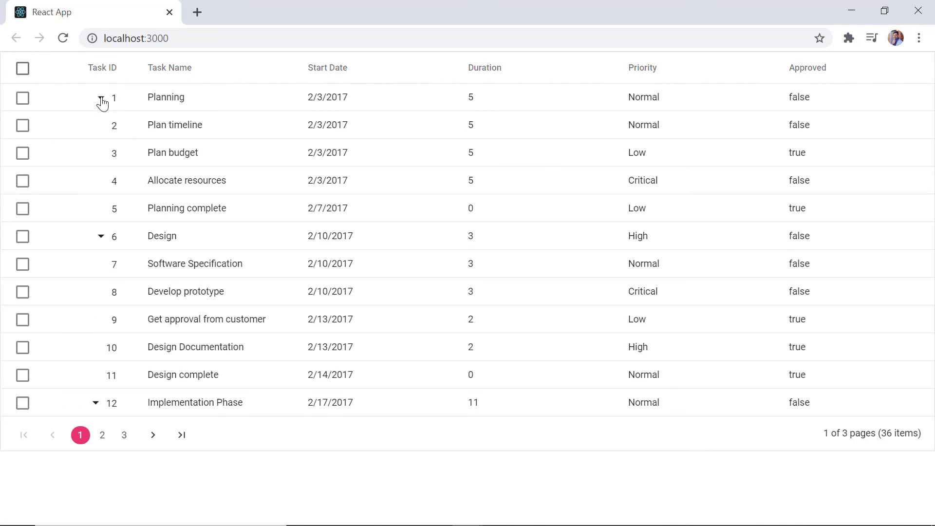
pyautogui.click(203, 128)
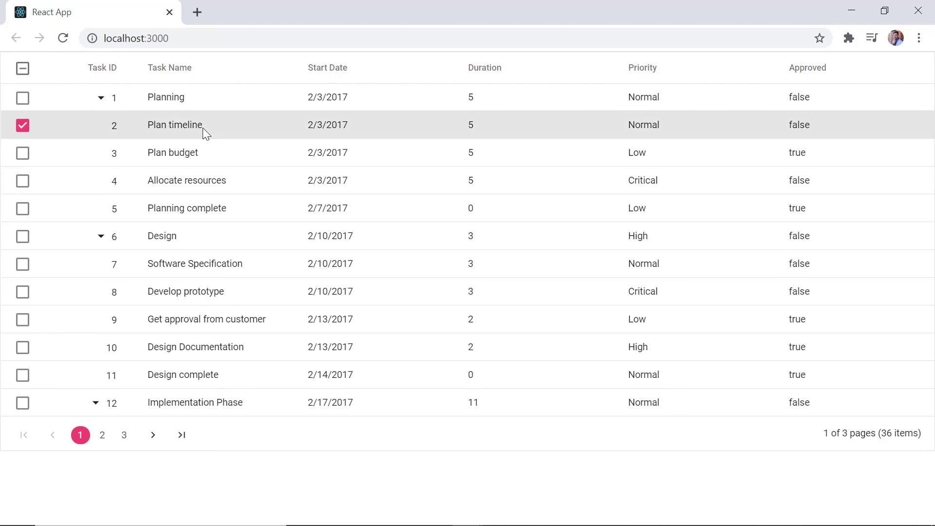
pyautogui.click(205, 152)
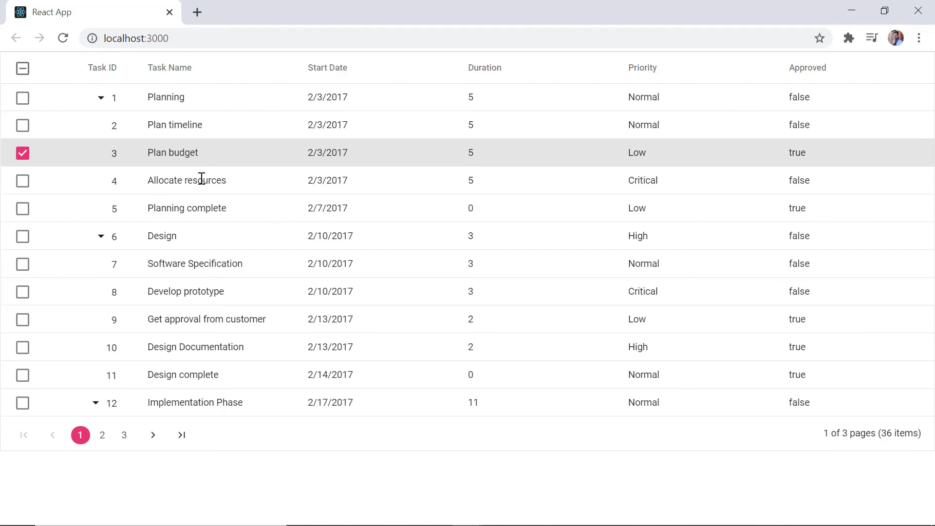